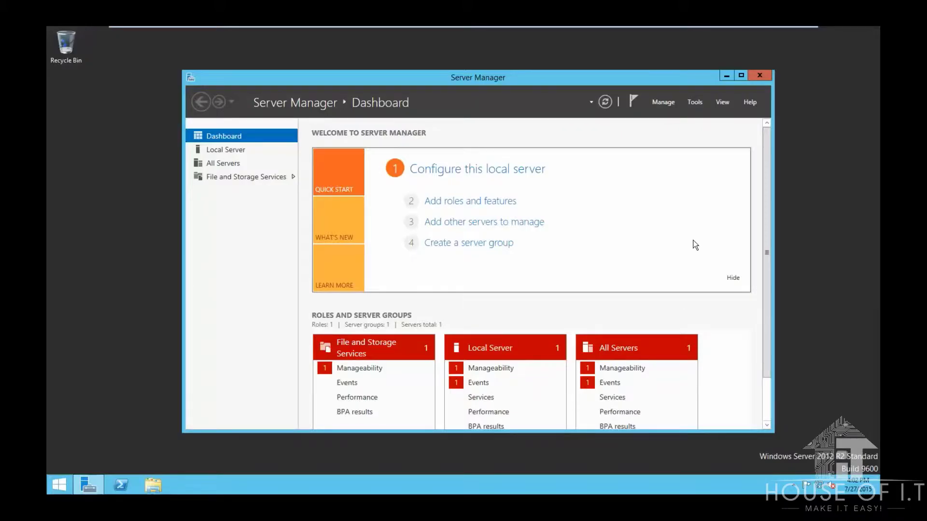
# Step: Start a role-based installation and select the DHCP Server role with its management features
pyautogui.click(661, 102)
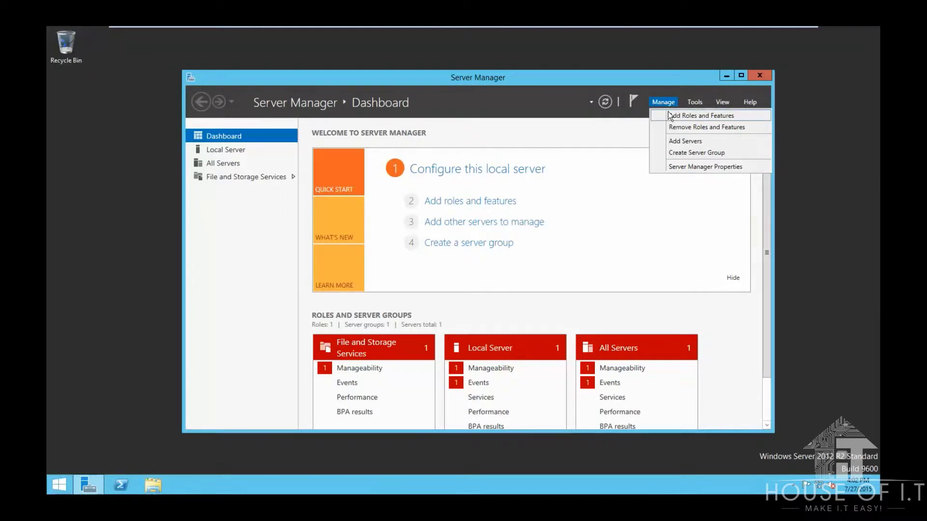
pyautogui.click(670, 116)
pyautogui.click(422, 403)
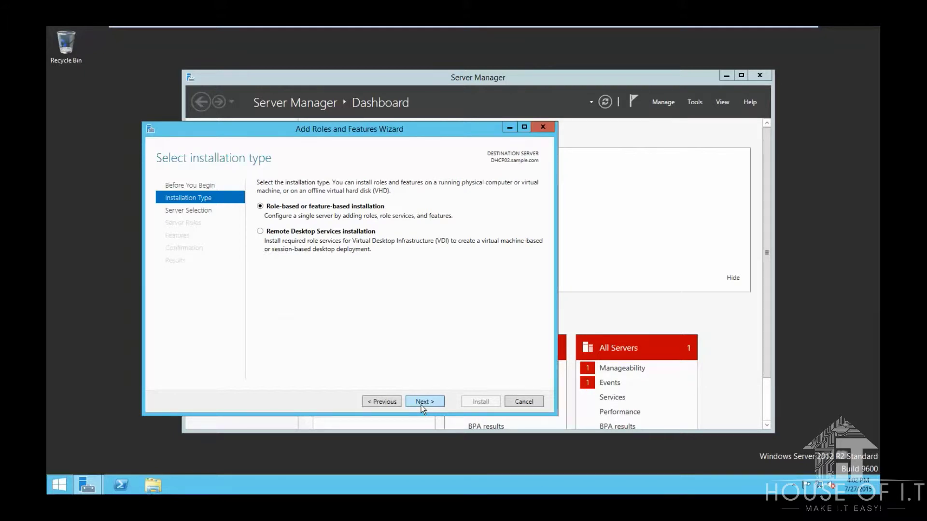
pyautogui.click(421, 403)
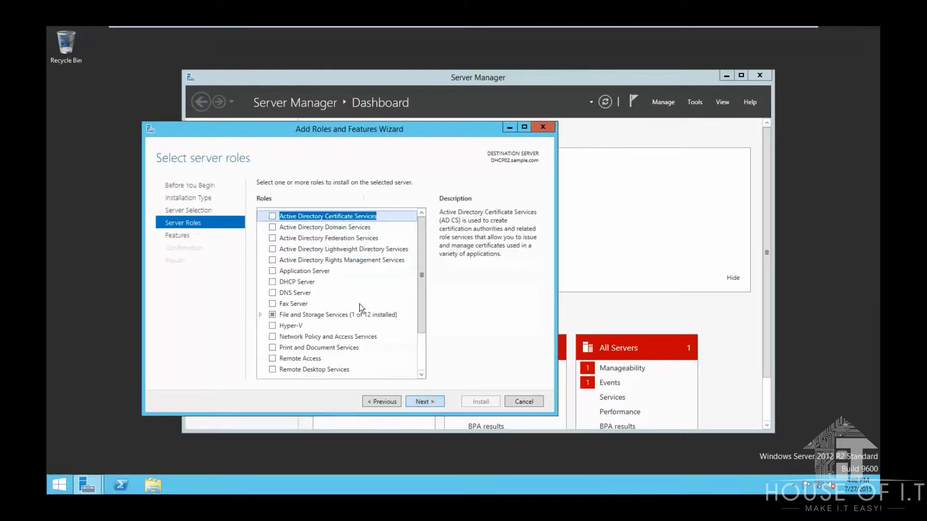
pyautogui.click(272, 281)
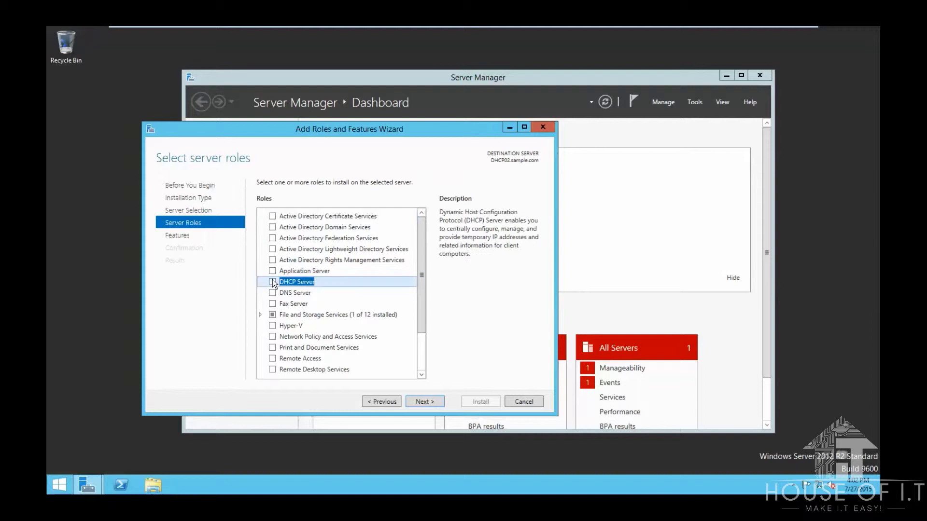
pyautogui.click(381, 355)
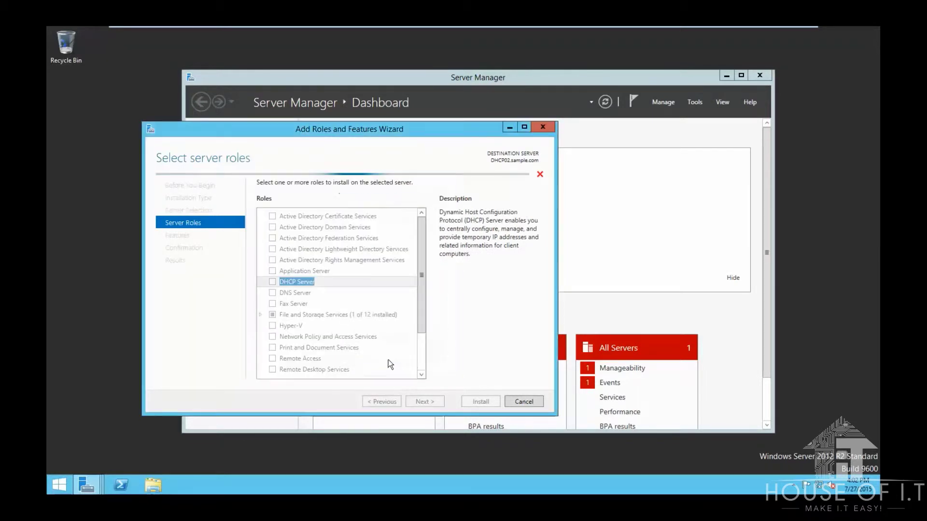
# Step: Allow automatic restart if required and install the DHCP Server role
pyautogui.click(422, 401)
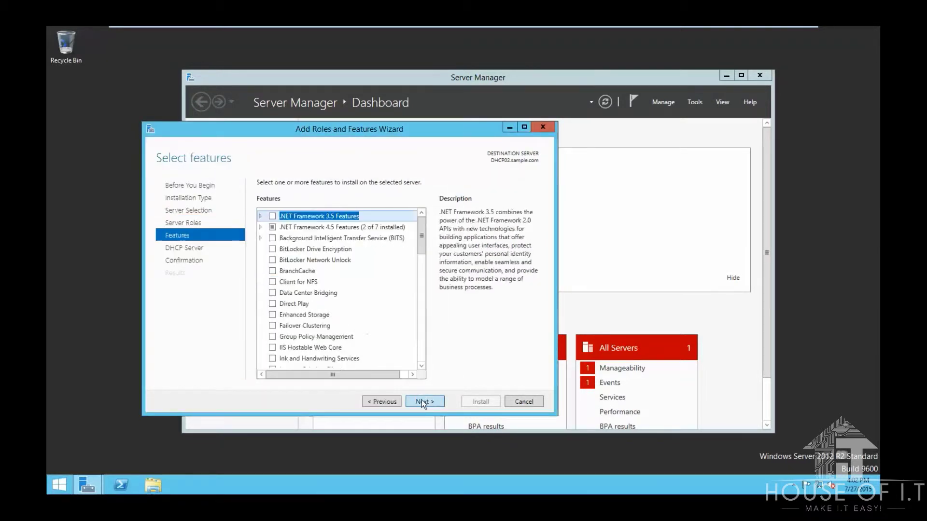
pyautogui.click(422, 402)
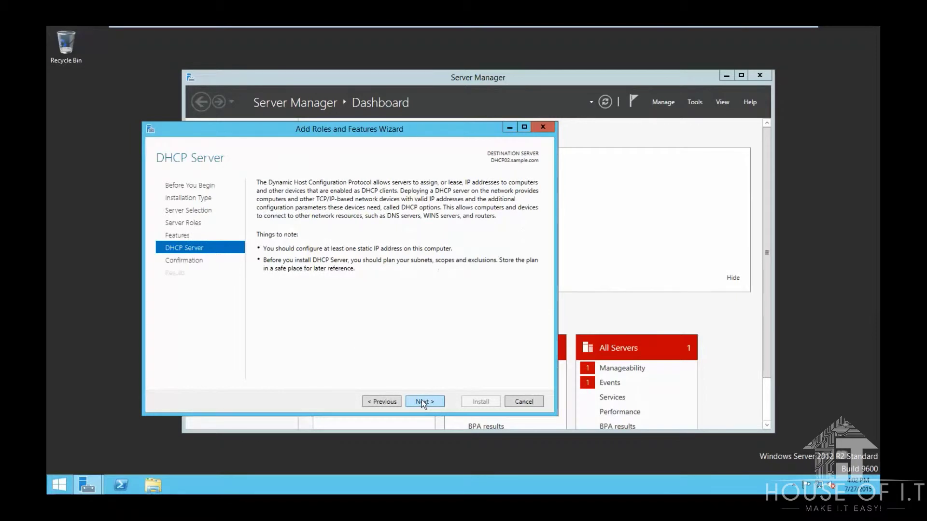
pyautogui.click(422, 402)
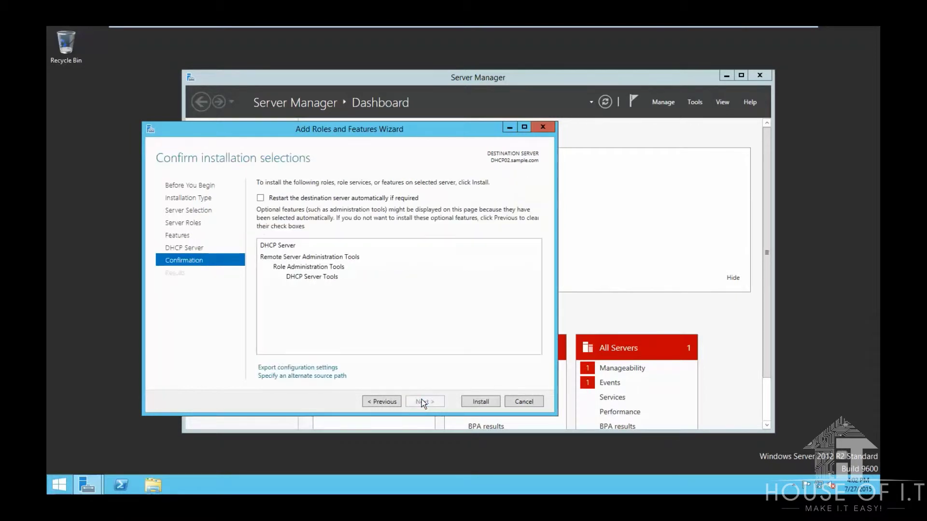
pyautogui.click(304, 198)
pyautogui.click(503, 293)
pyautogui.click(477, 400)
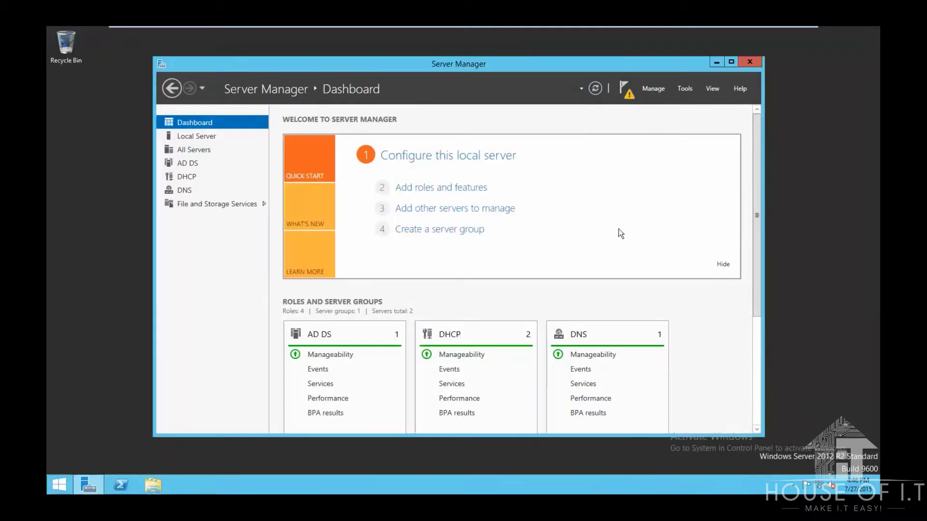
# Step: Open the DHCP console and add the authorized server dhcp01.sample.com
pyautogui.click(686, 89)
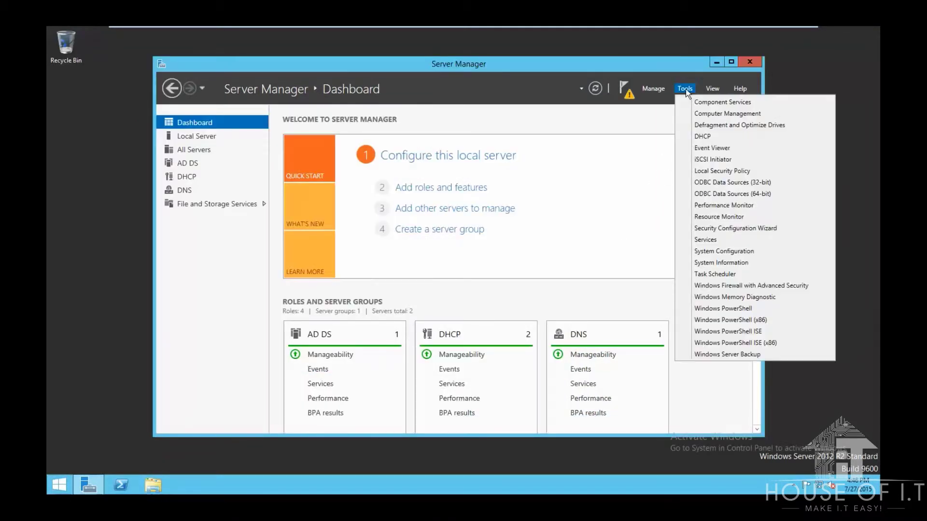
pyautogui.click(702, 137)
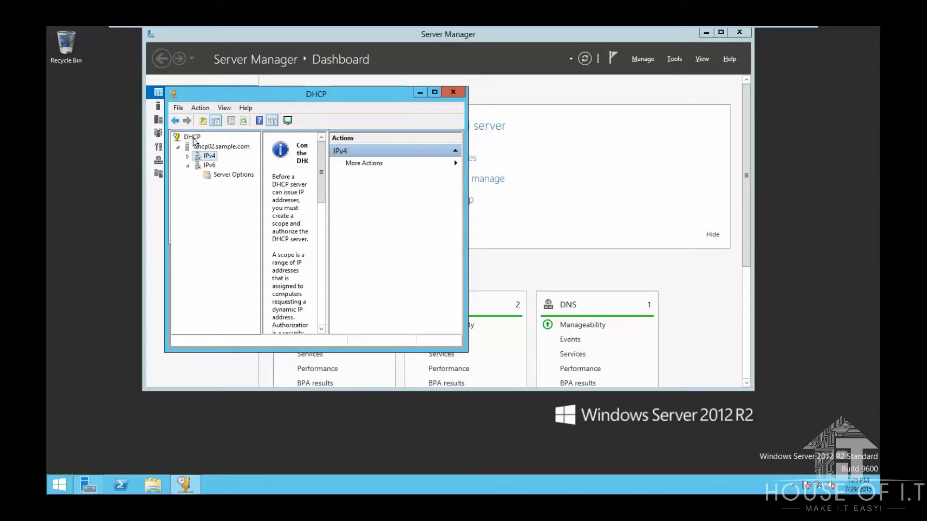
pyautogui.rightClick(193, 139)
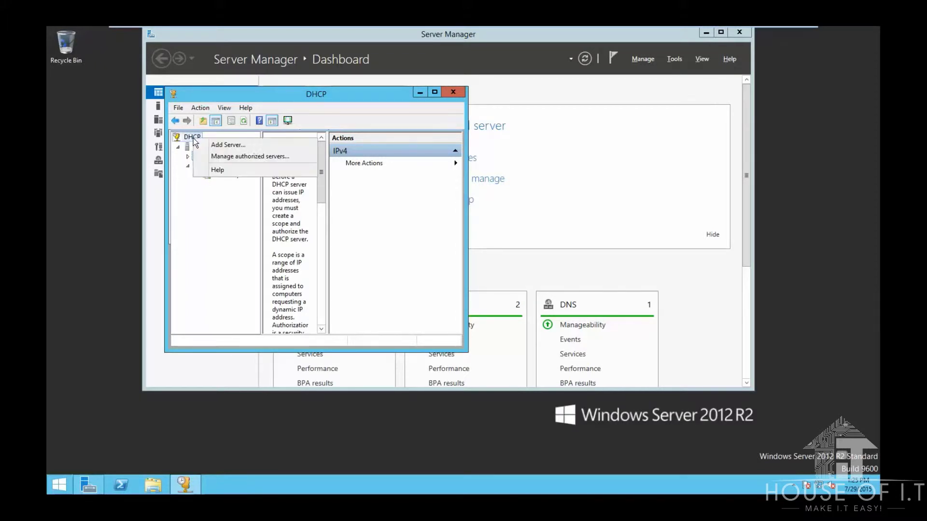
pyautogui.click(229, 145)
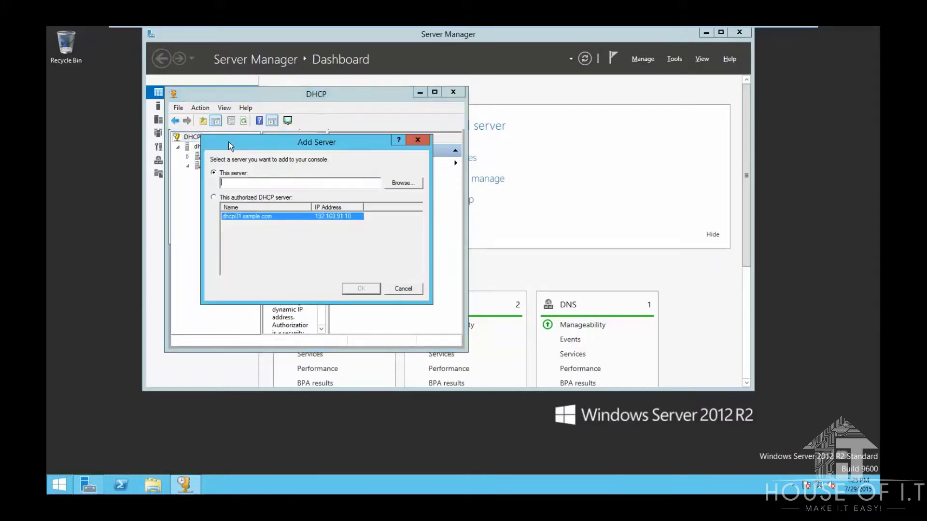
pyautogui.click(228, 198)
pyautogui.click(227, 218)
pyautogui.click(361, 288)
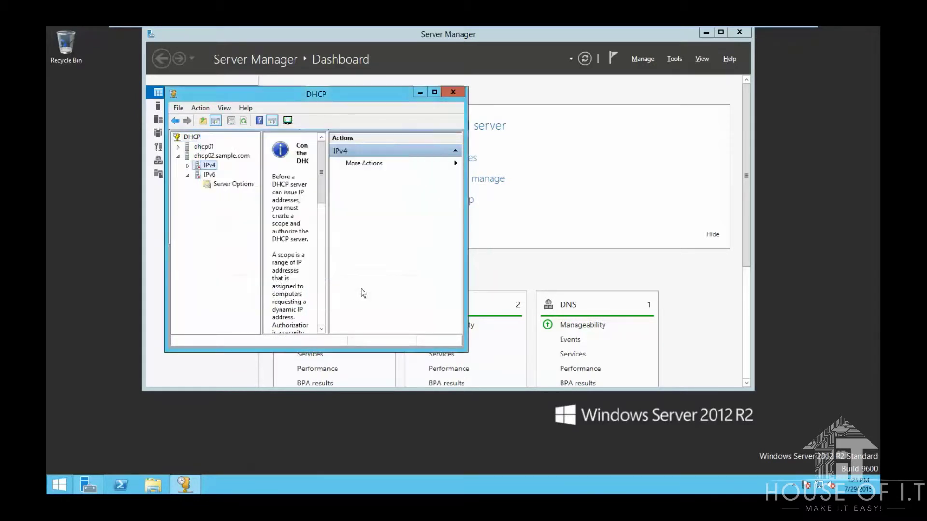
# Step: Expand and collapse dhcp01, then view dhcp02's IPv6 server options
pyautogui.click(179, 147)
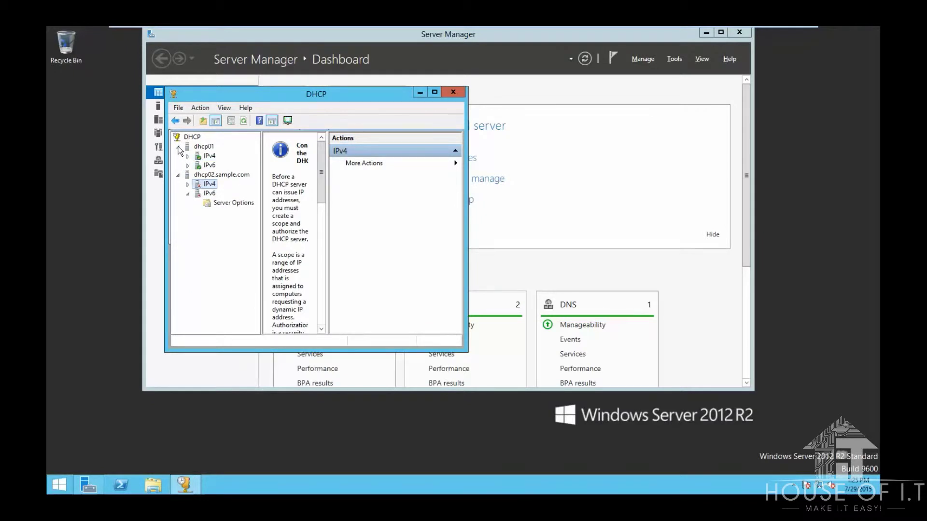
pyautogui.click(178, 147)
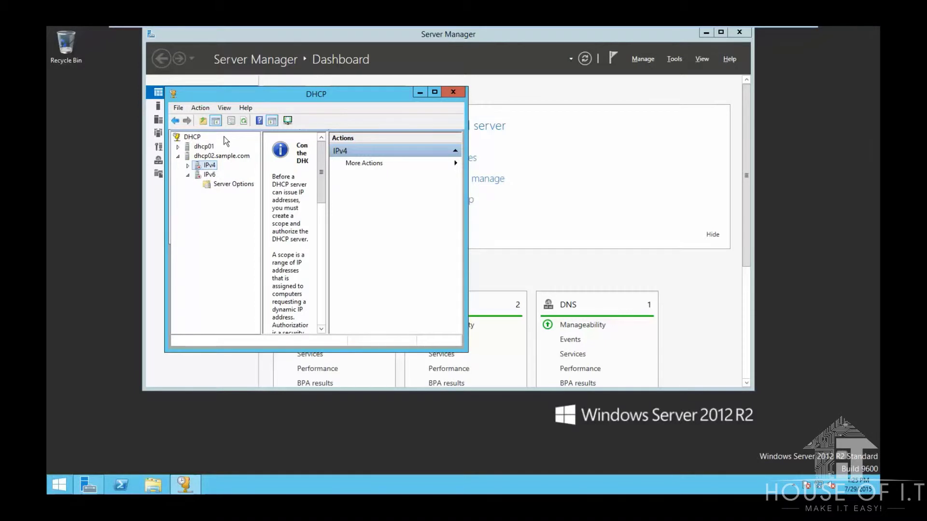
pyautogui.click(213, 183)
# Step: Add 2001::AB8F:1234 to dhcp02's IPv6 option 00023 DNS Recursive Name Server IPv6 Address
pyautogui.rightClick(215, 186)
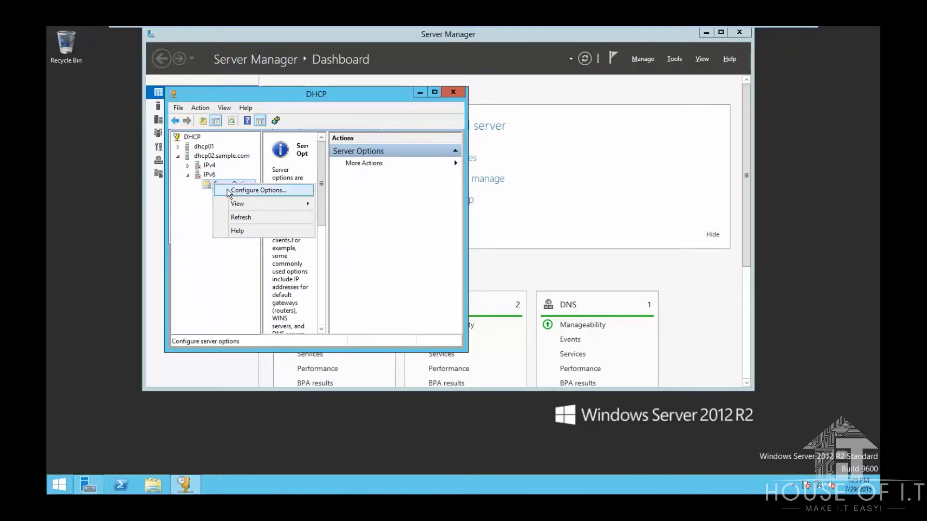
pyautogui.click(243, 188)
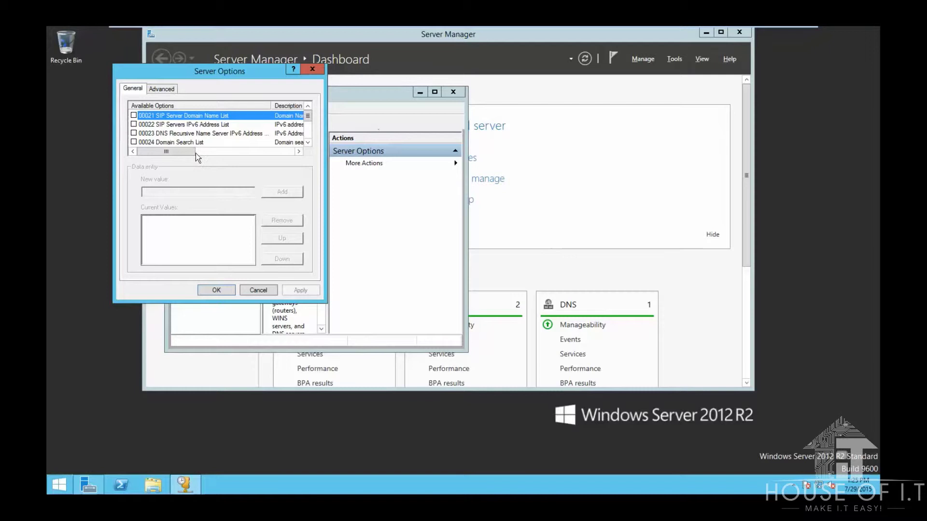
pyautogui.click(134, 133)
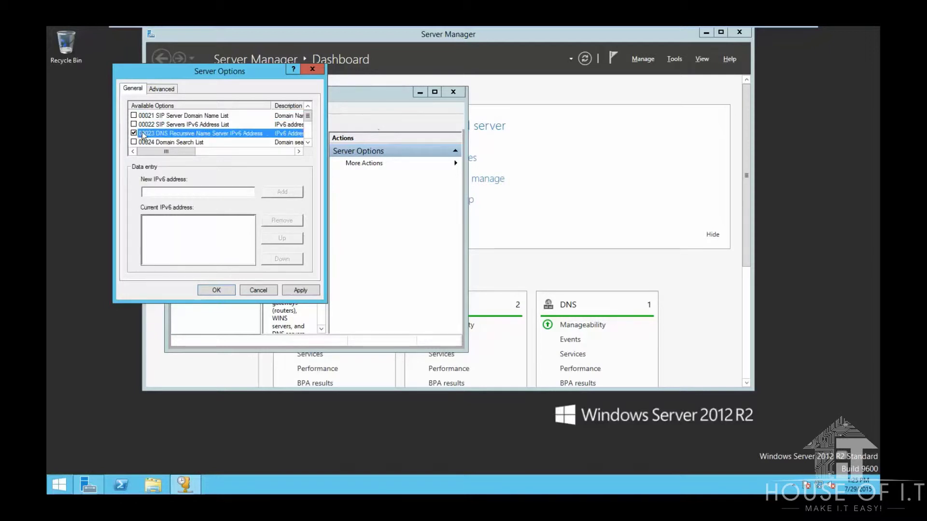
pyautogui.click(200, 192)
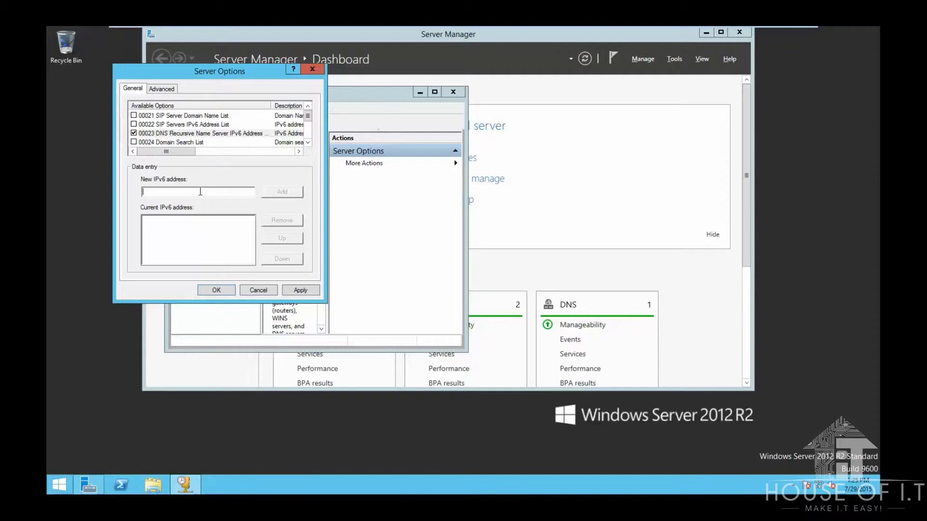
pyautogui.write('2001::AB8F:1234')
pyautogui.click(289, 193)
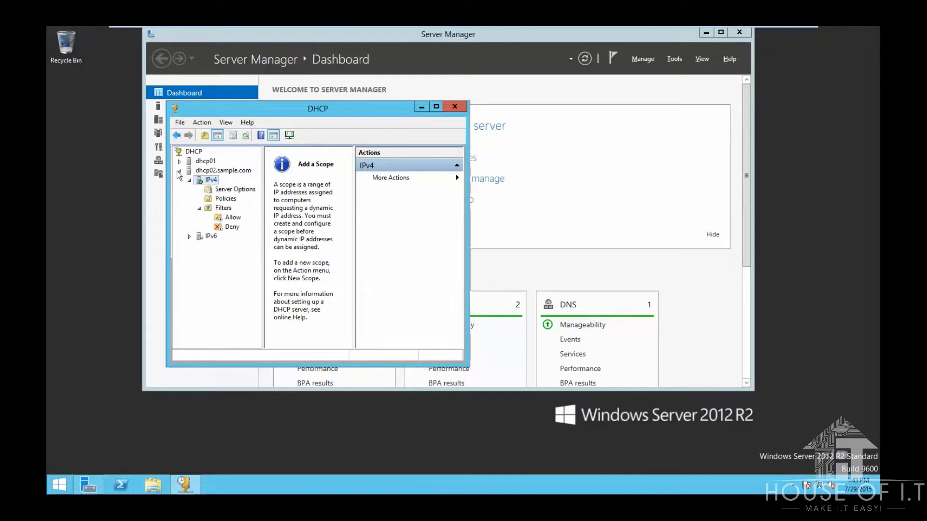
# Step: Start a new scope on dhcp02's IPv4 and name it 'HOIT 91'
pyautogui.click(215, 190)
pyautogui.rightClick(213, 180)
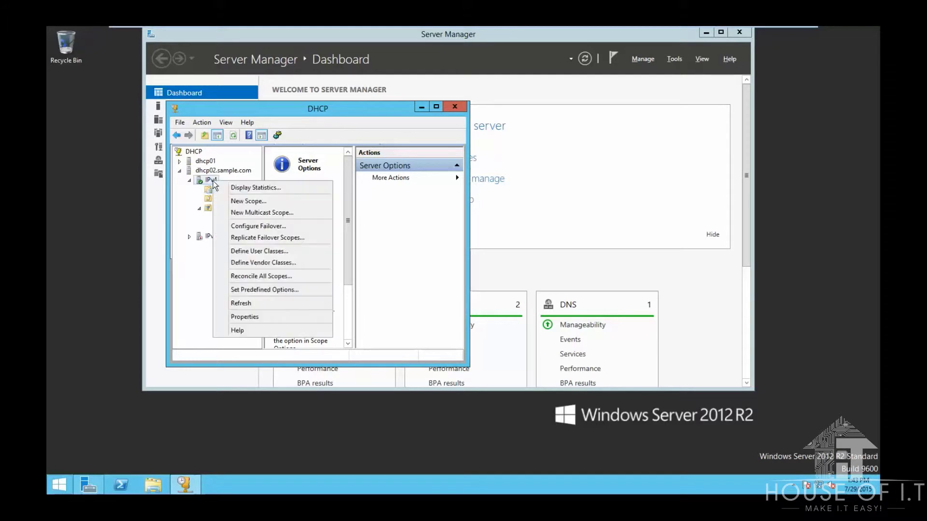
pyautogui.click(240, 202)
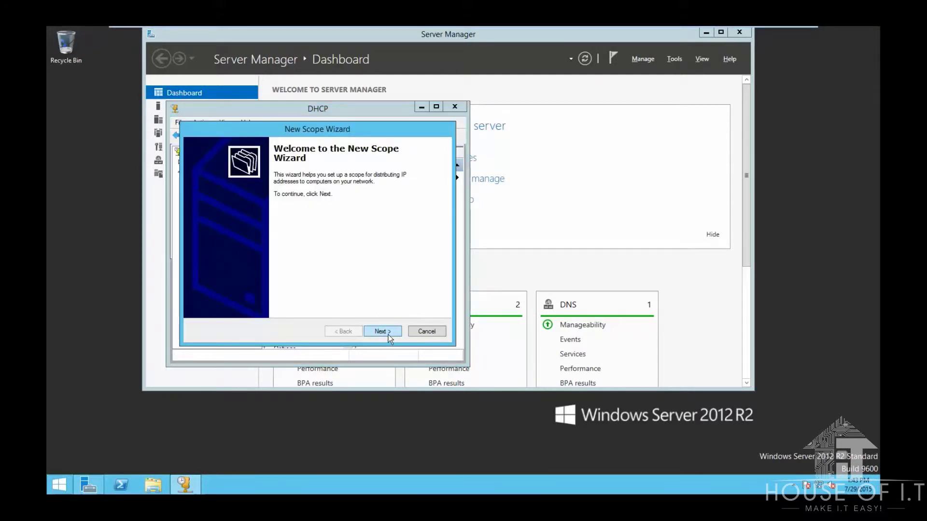
pyautogui.click(381, 332)
pyautogui.write('HOIT')
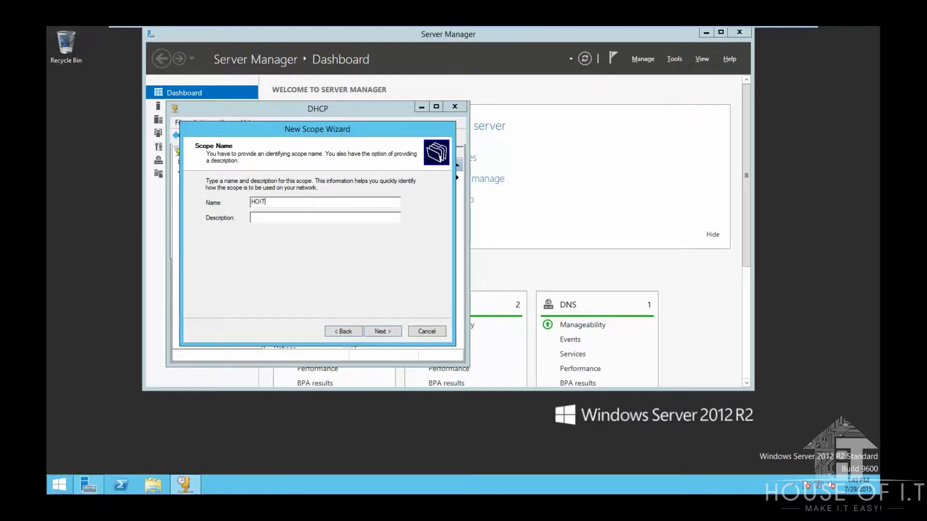
pyautogui.write(' 91')
pyautogui.click(376, 332)
# Step: Set the scope range to 192.168.91.10–192.168.91.254 with a /24 mask
pyautogui.write('192.16')
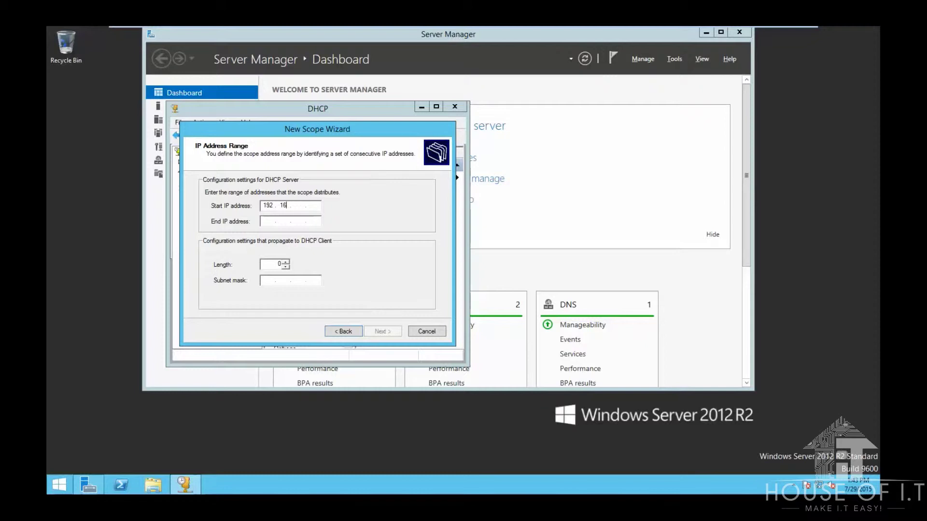
pyautogui.write('8.91.60')
pyautogui.press('Tab')
pyautogui.write('192.168.91.254')
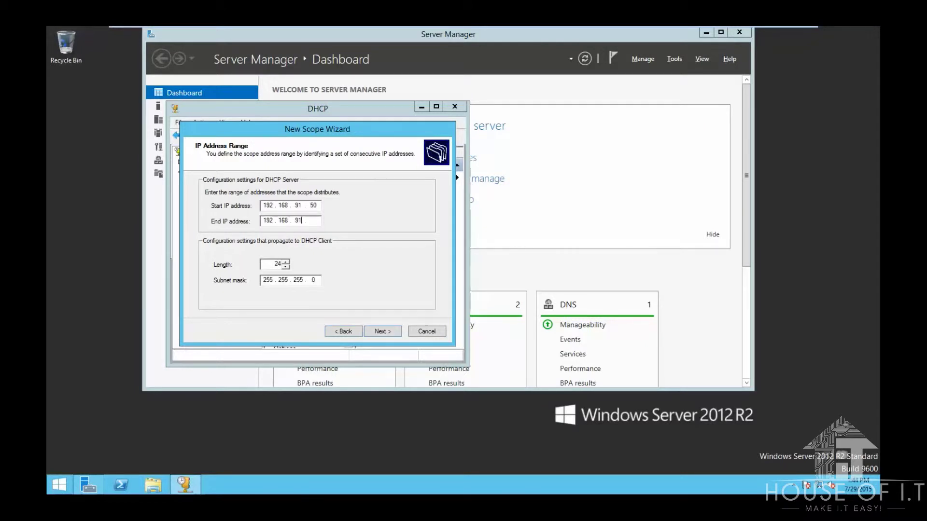
pyautogui.doubleClick(314, 205)
pyautogui.write('10')
pyautogui.click(384, 330)
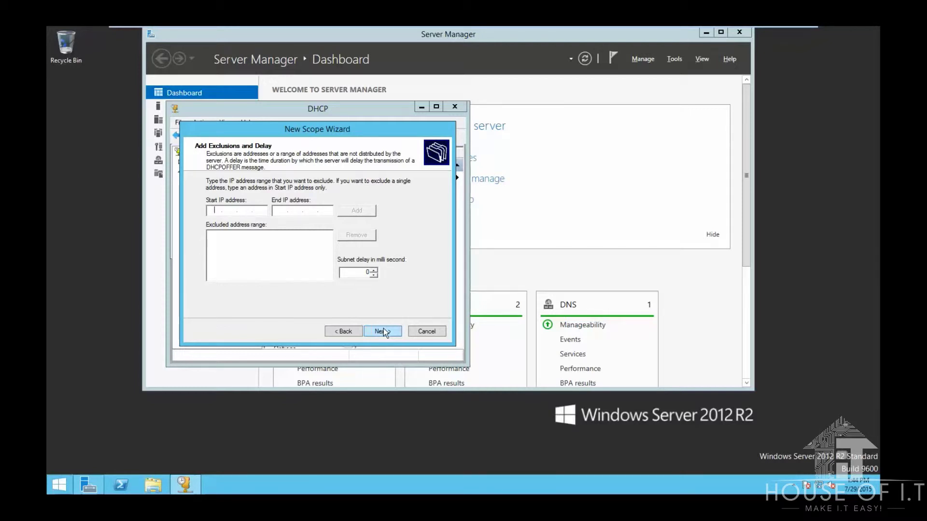
# Step: Exclude addresses 192.168.91.10 through 192.168.91.30 from the HOIT 91 scope
pyautogui.write('192.168.91.10')
pyautogui.click(280, 212)
pyautogui.write('192.168.91.30')
pyautogui.click(364, 213)
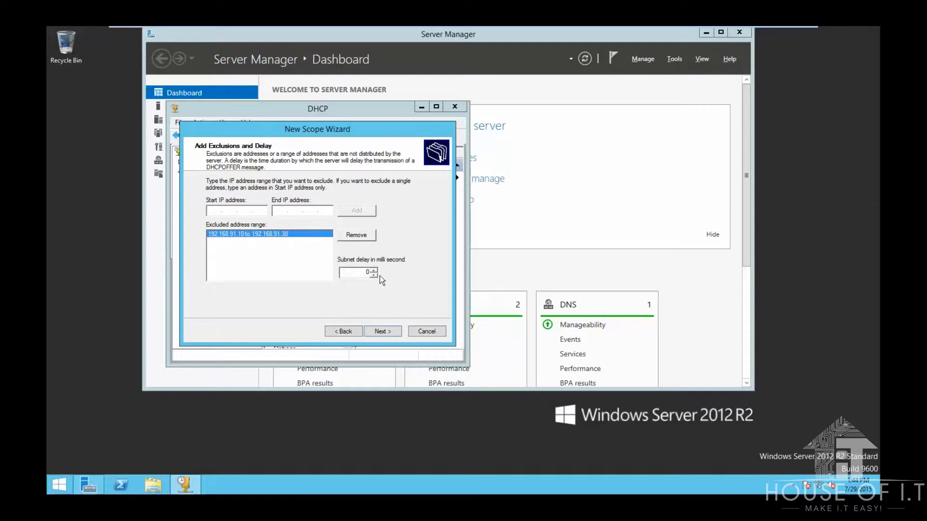
pyautogui.doubleClick(367, 271)
pyautogui.click(370, 276)
pyautogui.click(380, 337)
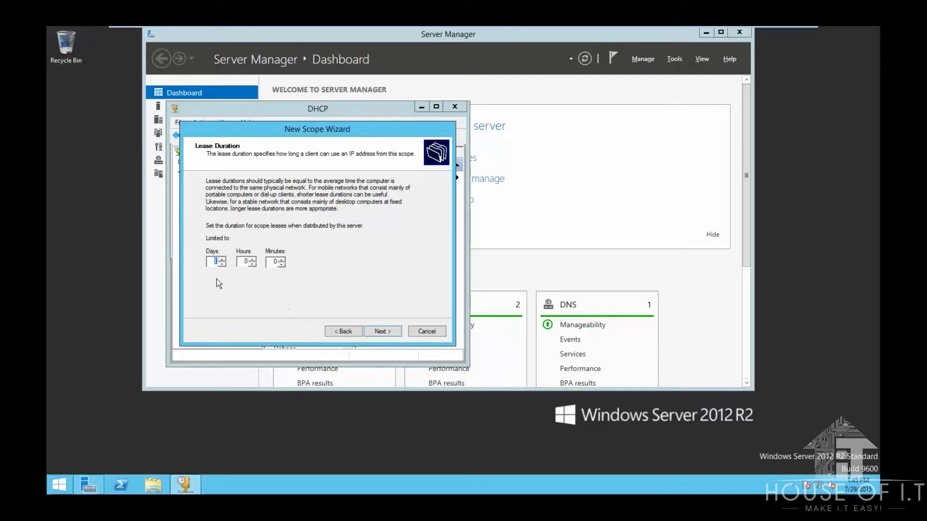
# Step: Clear the 8-day lease duration value and move to the Minutes field
pyautogui.click(210, 262)
pyautogui.press('Delete')
pyautogui.press('Tab')
pyautogui.press('Tab')
# Step: Choose to configure scope options now and add router 192.168.91.2
pyautogui.click(382, 334)
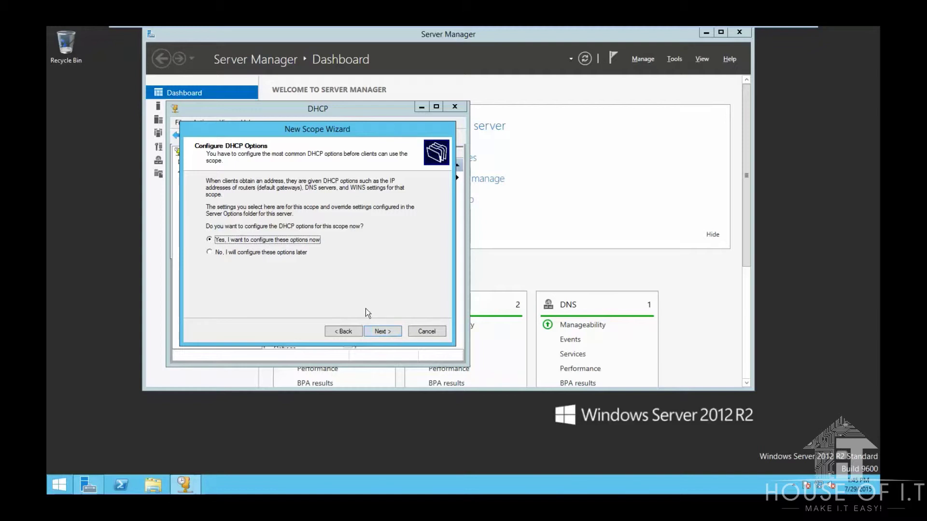
pyautogui.click(384, 331)
pyautogui.write('192.168')
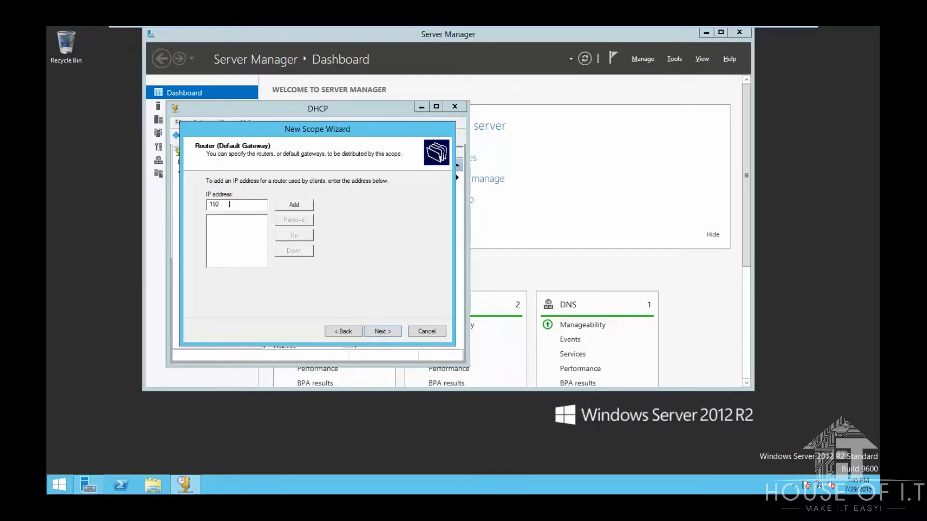
pyautogui.write('.91.2')
pyautogui.click(294, 205)
# Step: Keep the DNS servers, add WINS server 192.168.91.10, and choose to activate the scope
pyautogui.click(379, 332)
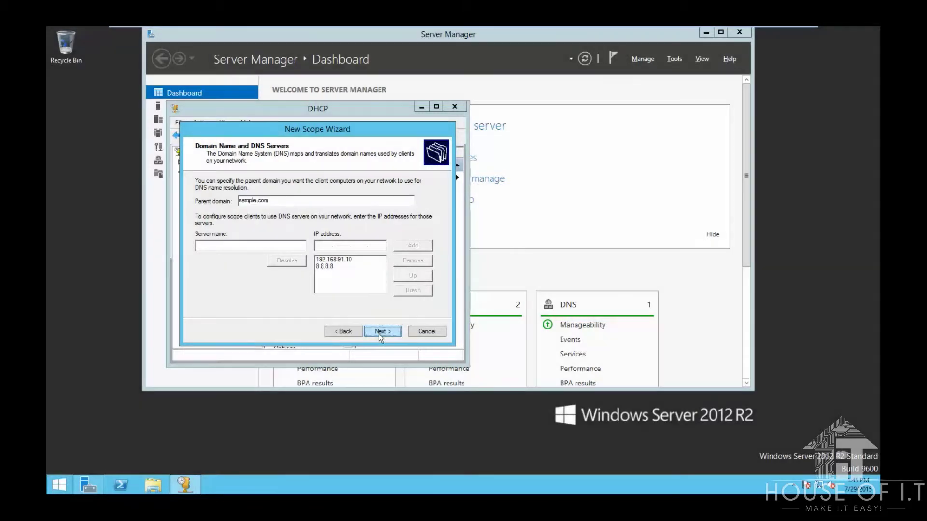
pyautogui.click(378, 332)
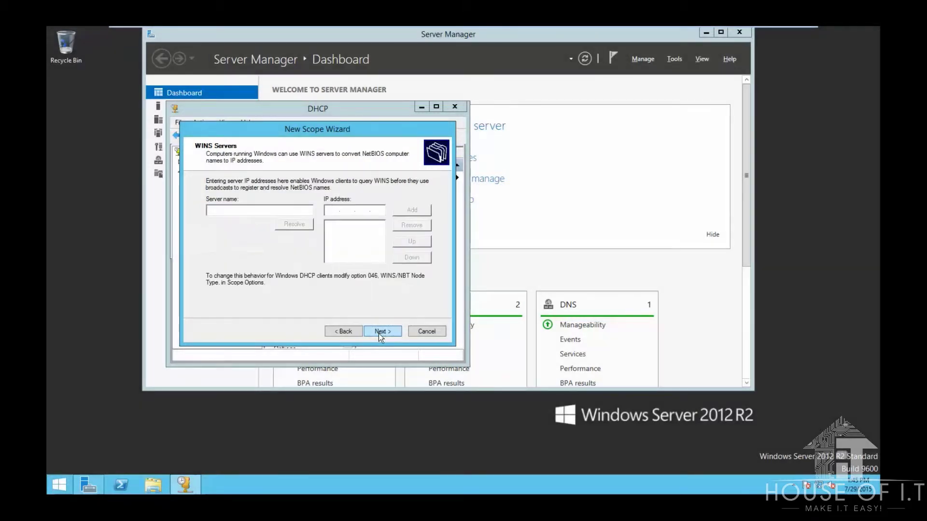
pyautogui.write('192.168.91.10')
pyautogui.click(411, 210)
pyautogui.click(374, 332)
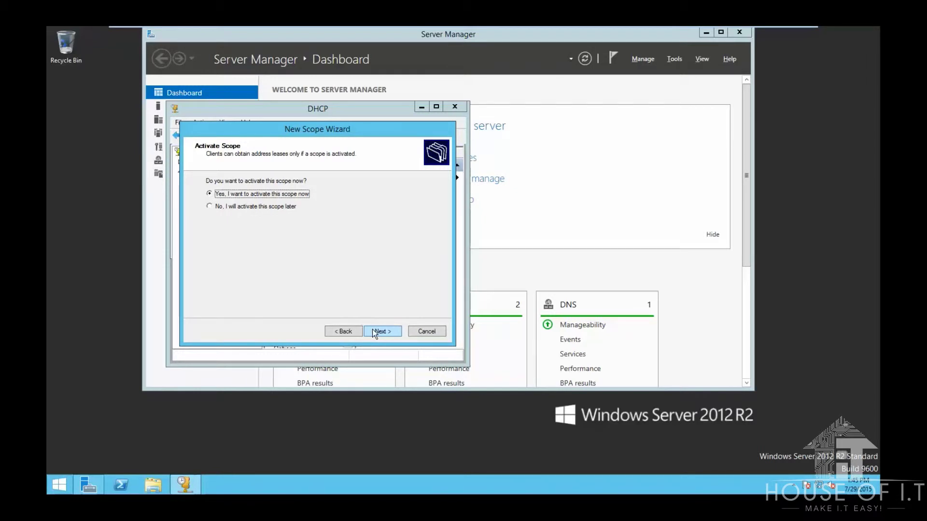
pyautogui.click(372, 329)
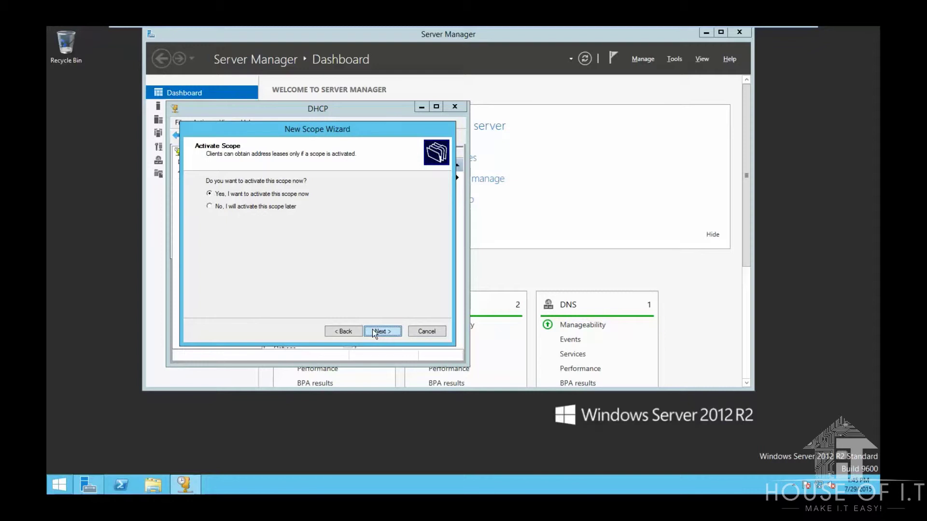
pyautogui.click(372, 329)
# Step: Finish the HOIT 91 scope, authorize dhcp02.sample.com, and refresh the console
pyautogui.click(372, 330)
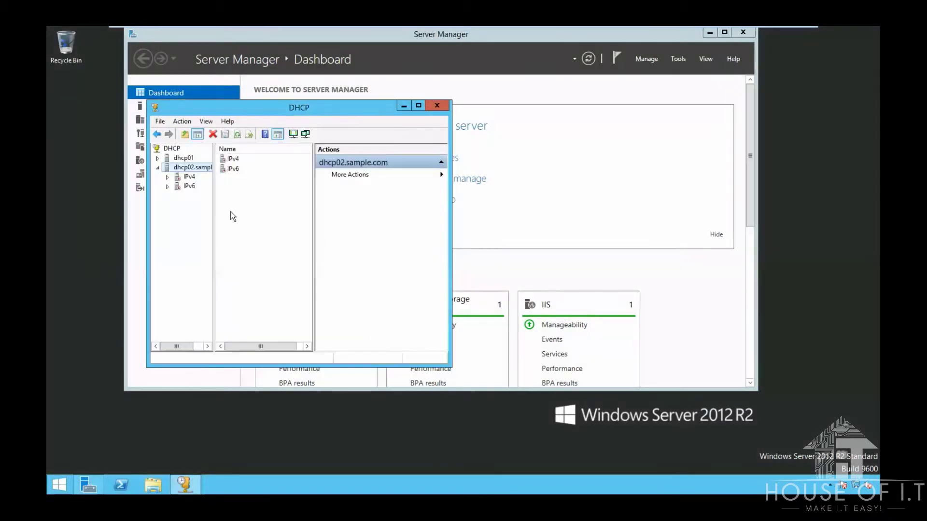
pyautogui.rightClick(185, 168)
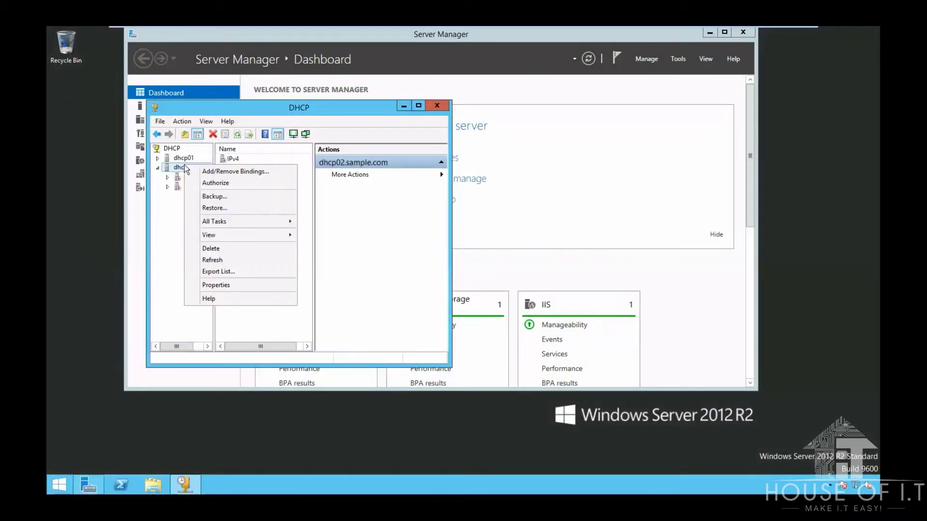
pyautogui.click(220, 183)
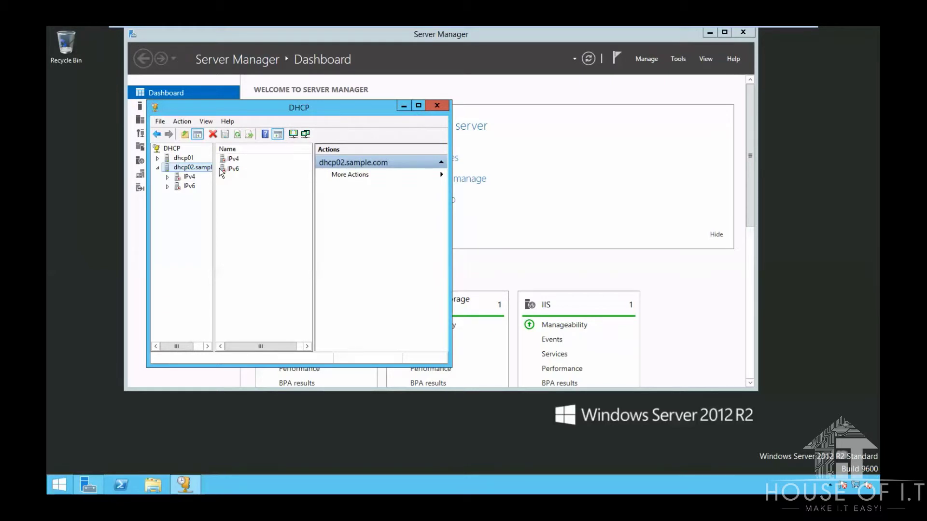
pyautogui.click(238, 135)
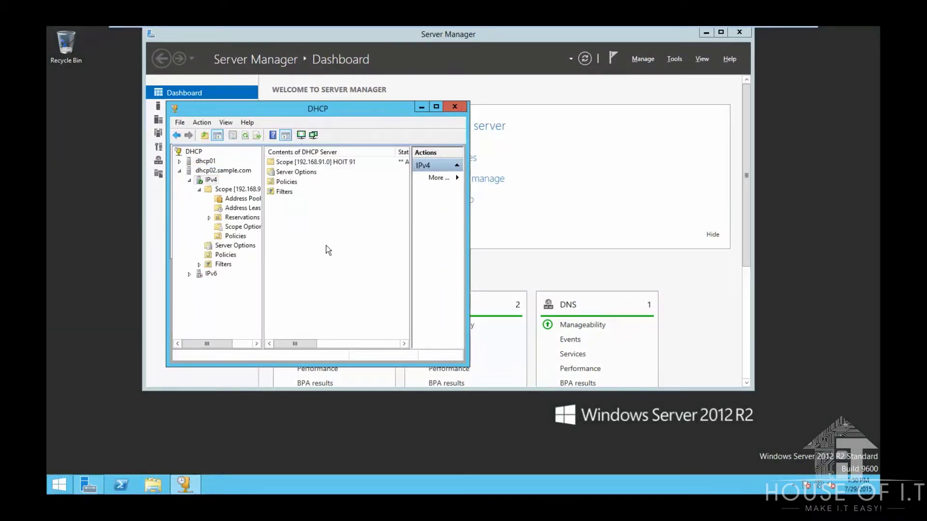
pyautogui.click(227, 192)
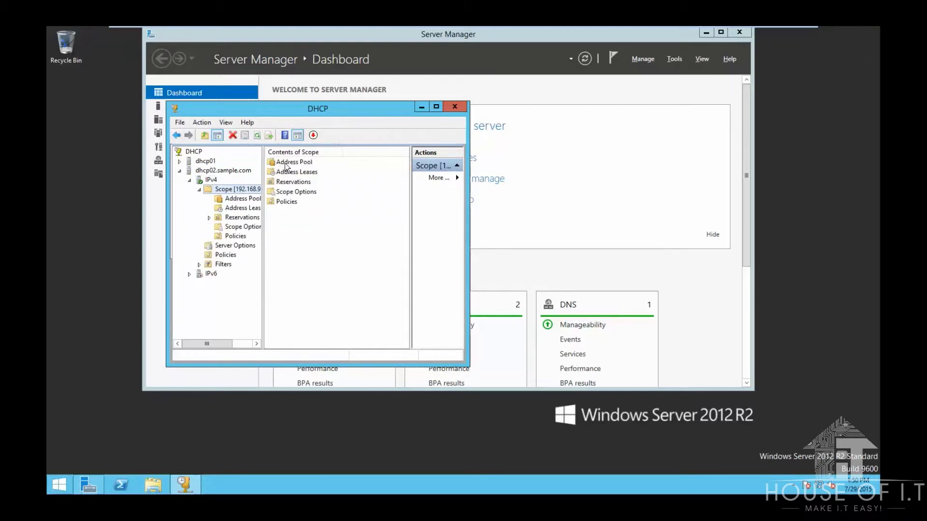
pyautogui.doubleClick(288, 164)
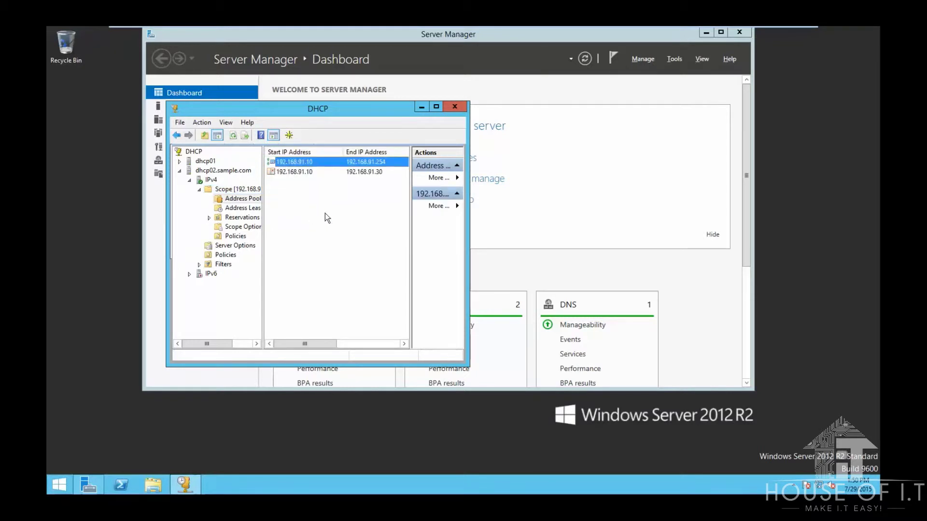
pyautogui.click(288, 171)
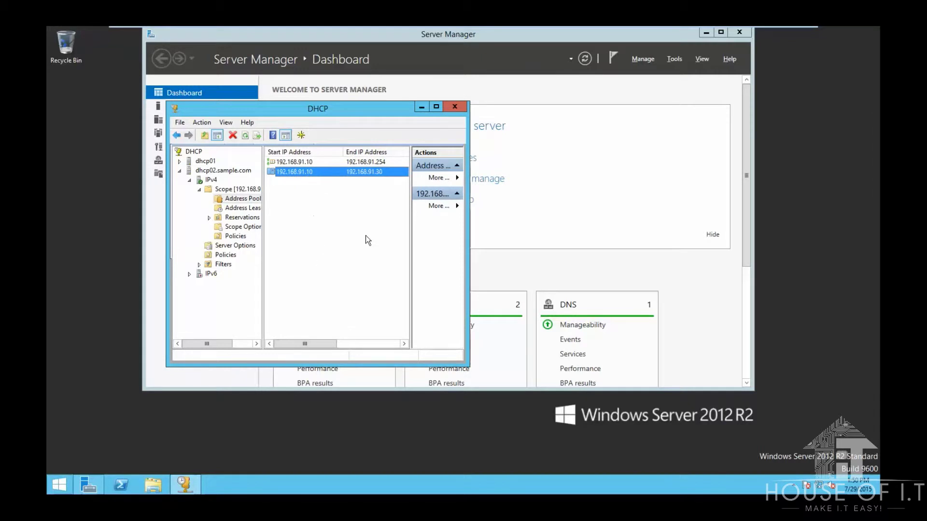
pyautogui.click(312, 214)
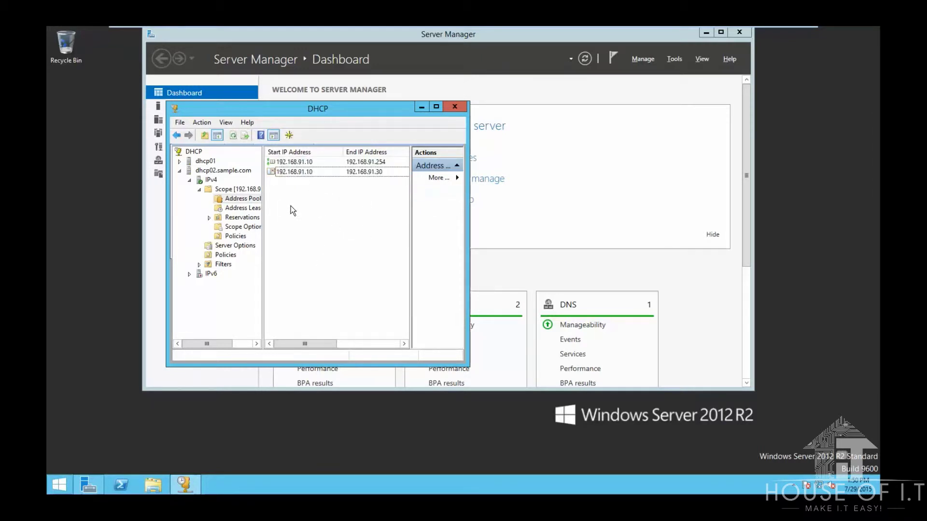
pyautogui.click(247, 210)
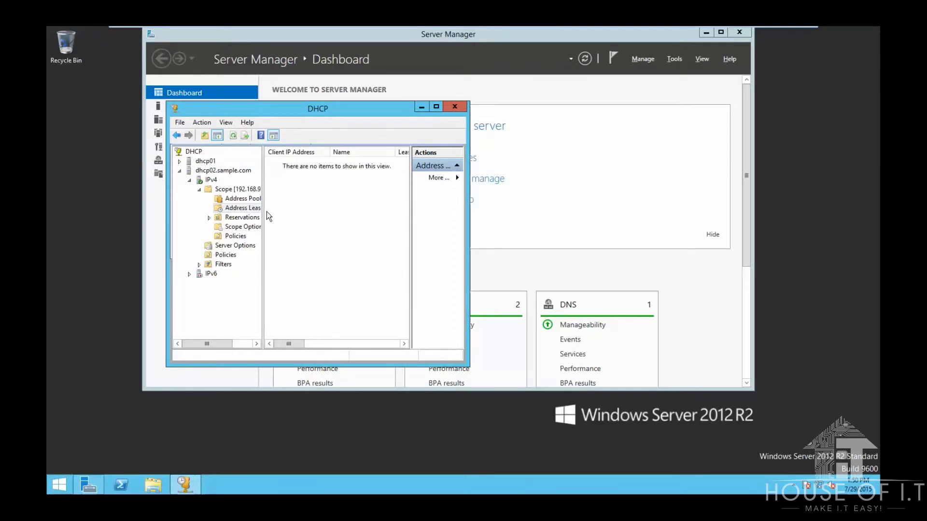
pyautogui.rightClick(311, 229)
pyautogui.click(311, 205)
pyautogui.moveTo(264, 248); pyautogui.dragTo(274, 252)
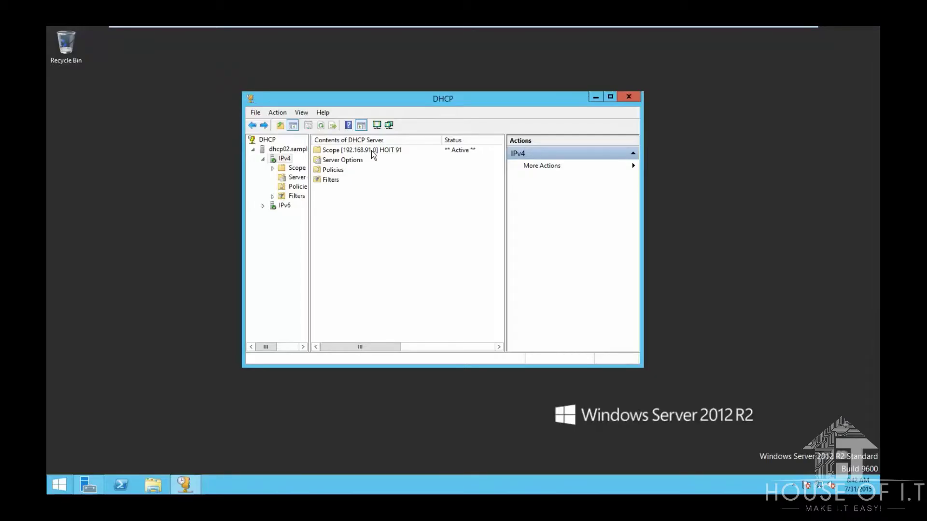
# Step: Open HOIT 91's address leases and add the 192.168.91.31 lease to reservations
pyautogui.doubleClick(372, 151)
pyautogui.click(356, 161)
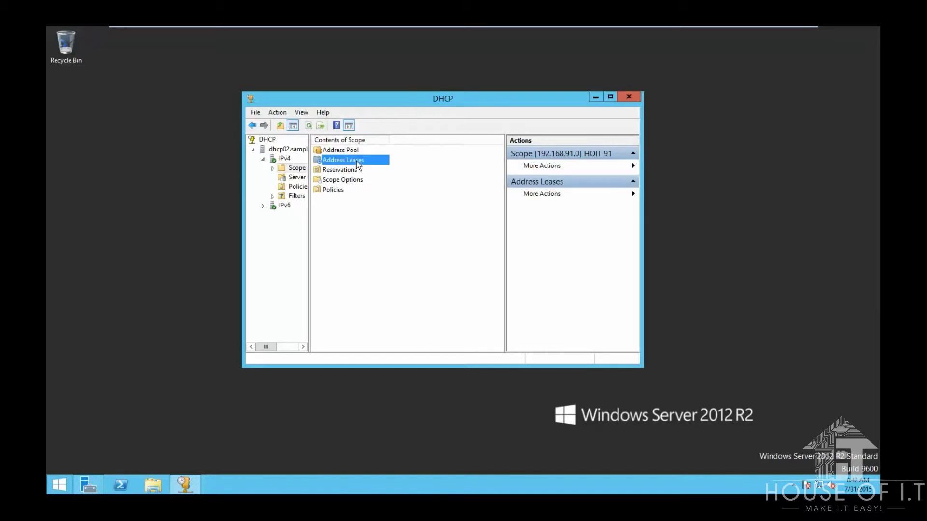
pyautogui.doubleClick(344, 160)
pyautogui.rightClick(334, 152)
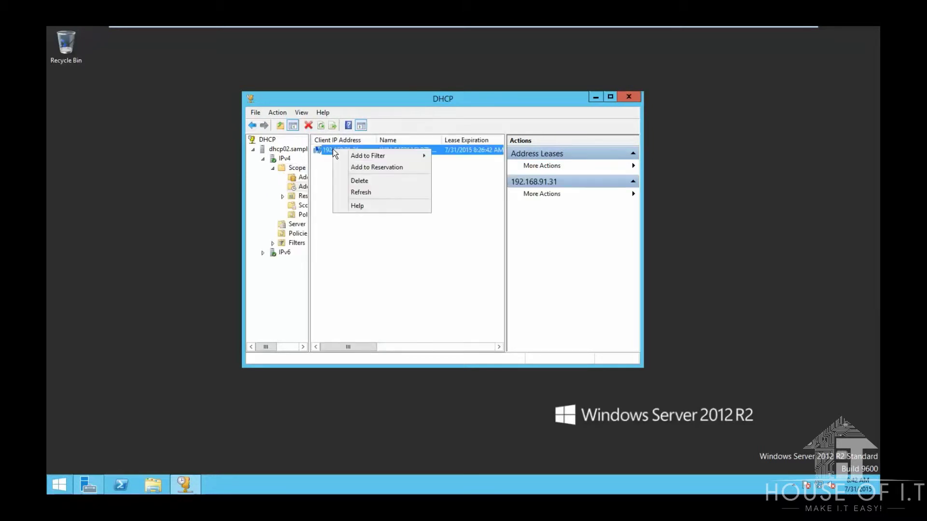
pyautogui.click(363, 167)
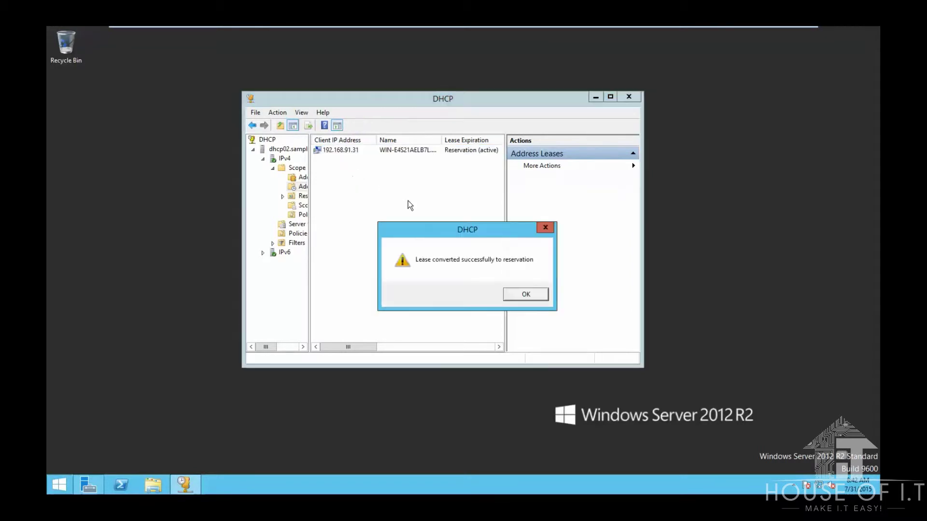
pyautogui.click(535, 293)
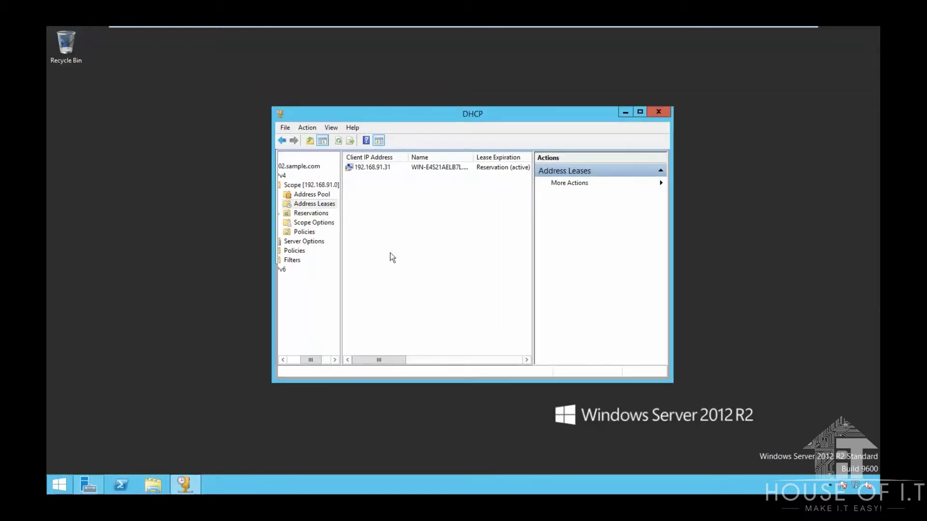
# Step: Open the 192.168.91.31 reservation, then return to the scope's Reservations list
pyautogui.click(319, 213)
pyautogui.doubleClick(375, 169)
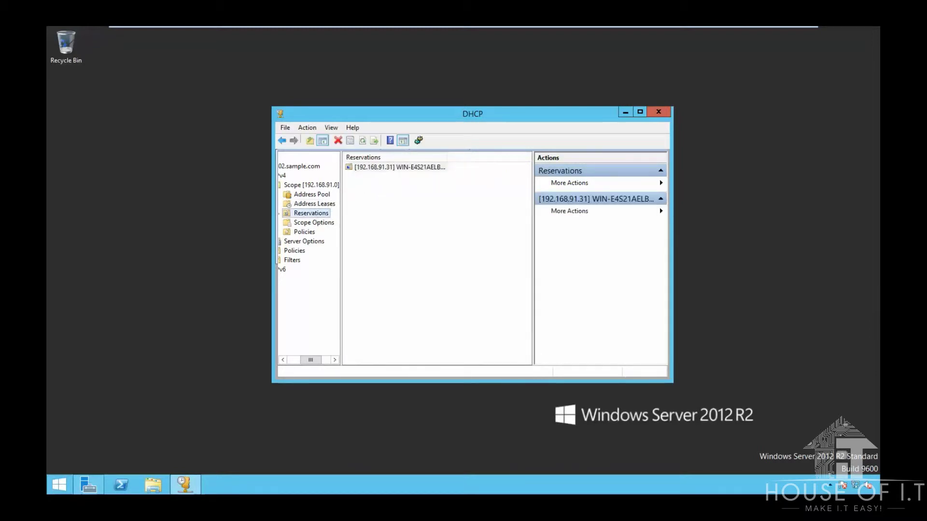
pyautogui.moveTo(445, 239); pyautogui.dragTo(390, 231)
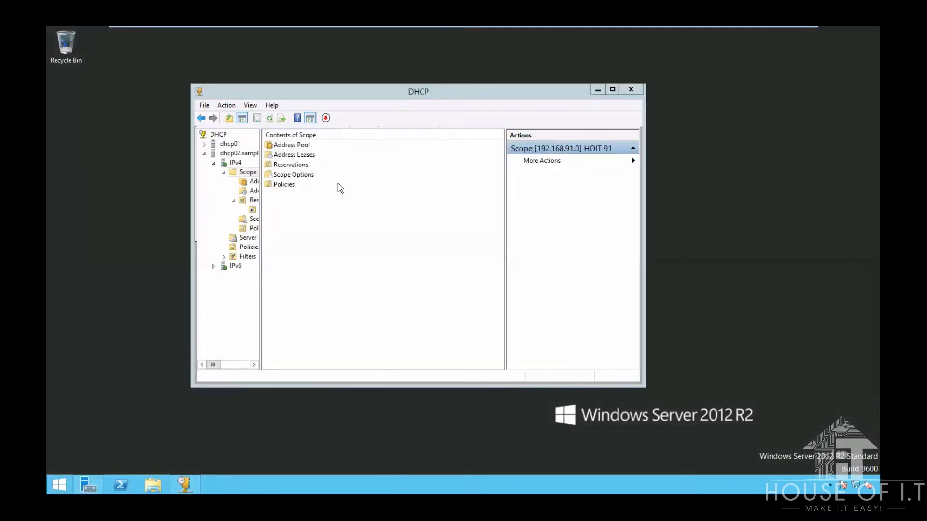
pyautogui.click(338, 184)
pyautogui.doubleClick(295, 165)
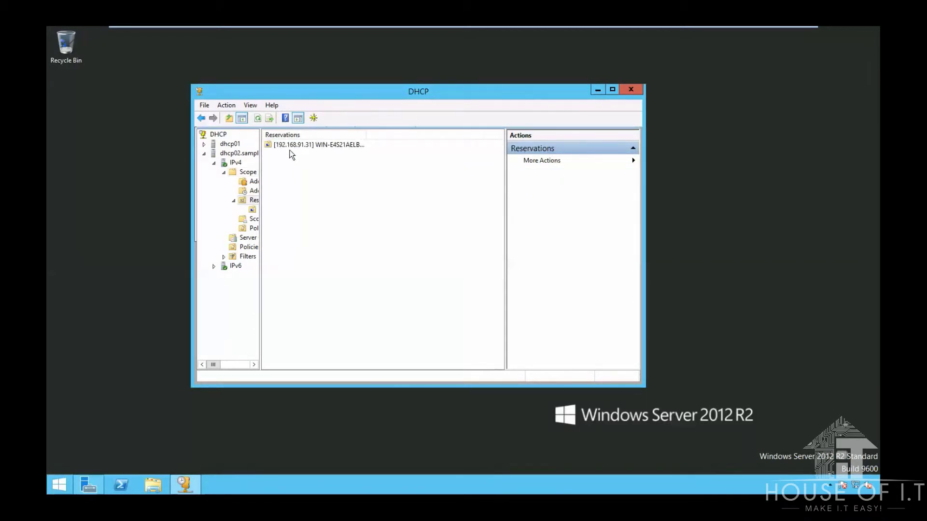
# Step: Enable 003 Router on the 192.168.91.31 reservation, resolving dhcp01 to 192.168.91.10
pyautogui.rightClick(292, 145)
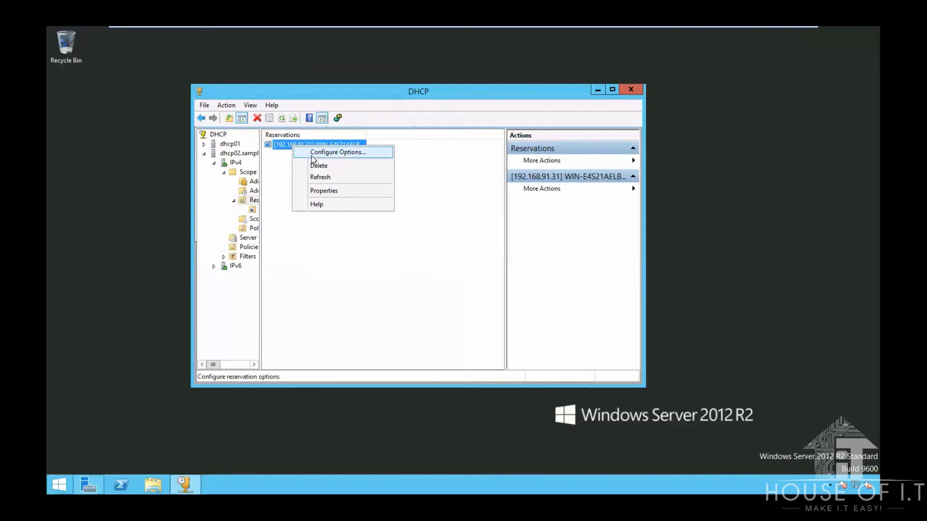
pyautogui.click(311, 155)
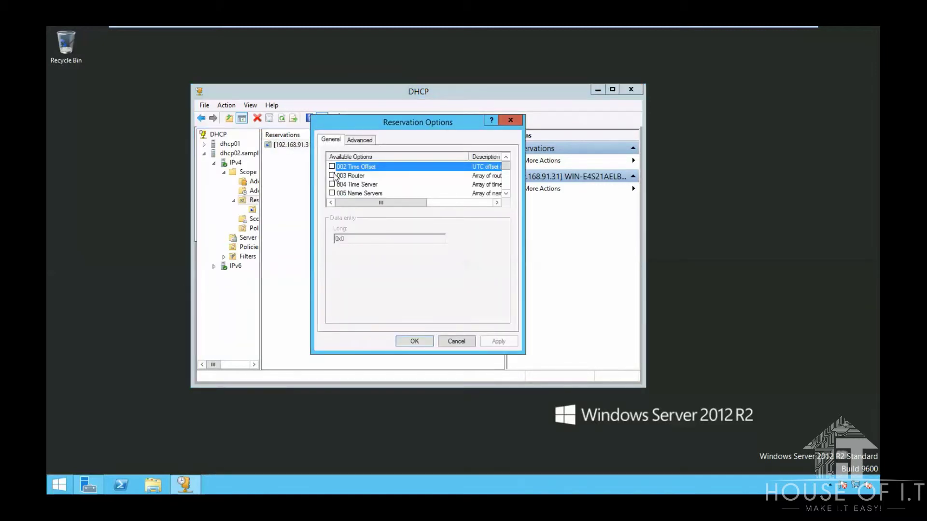
pyautogui.click(332, 176)
pyautogui.click(425, 237)
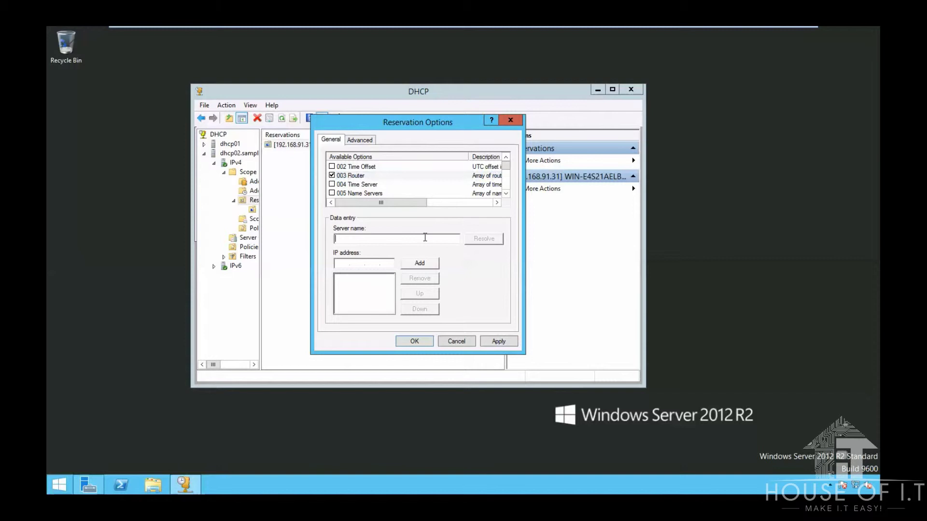
pyautogui.write('dhcp01')
pyautogui.click(492, 239)
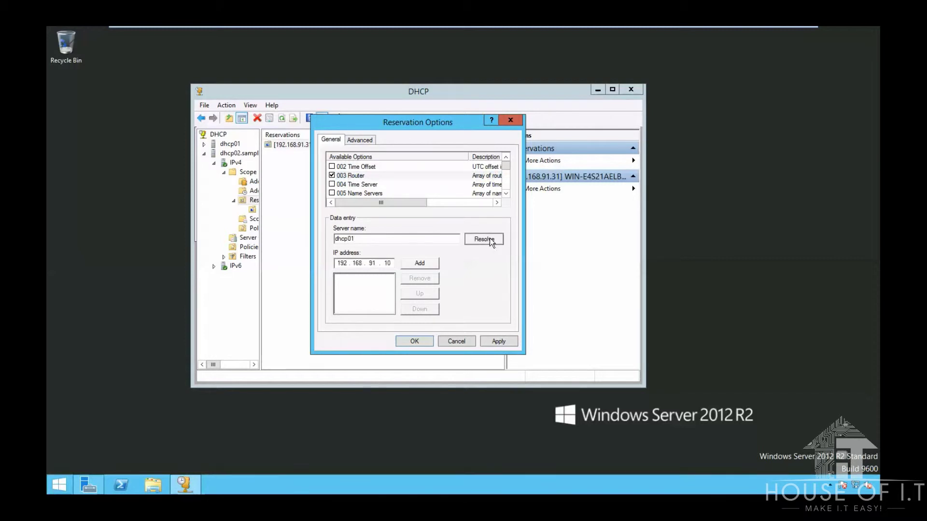
pyautogui.click(431, 262)
pyautogui.click(500, 342)
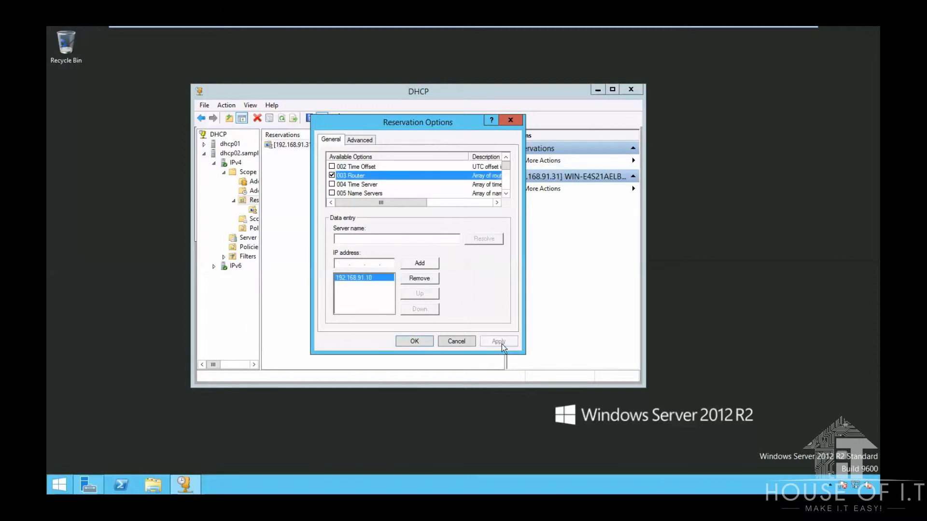
pyautogui.click(414, 342)
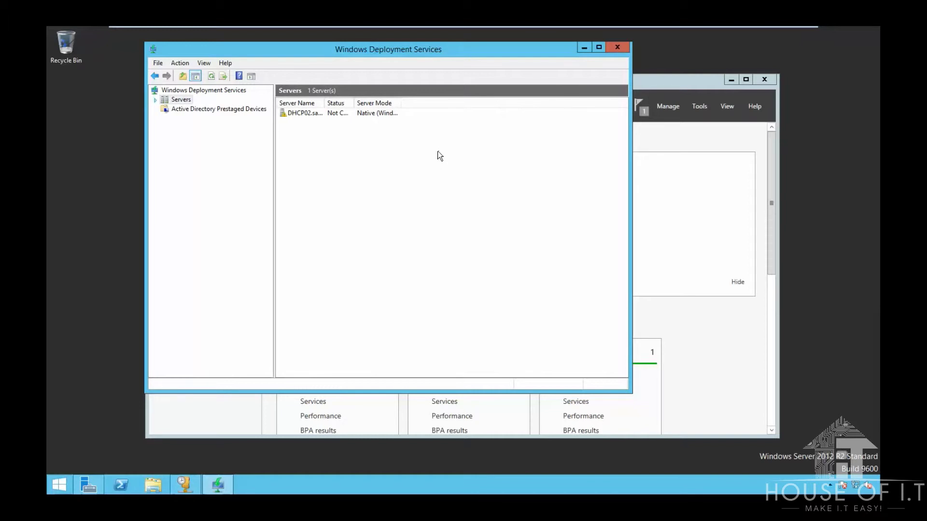
# Step: Launch the WDS configuration wizard for DHCP02 and move past the requirements page
pyautogui.rightClick(306, 114)
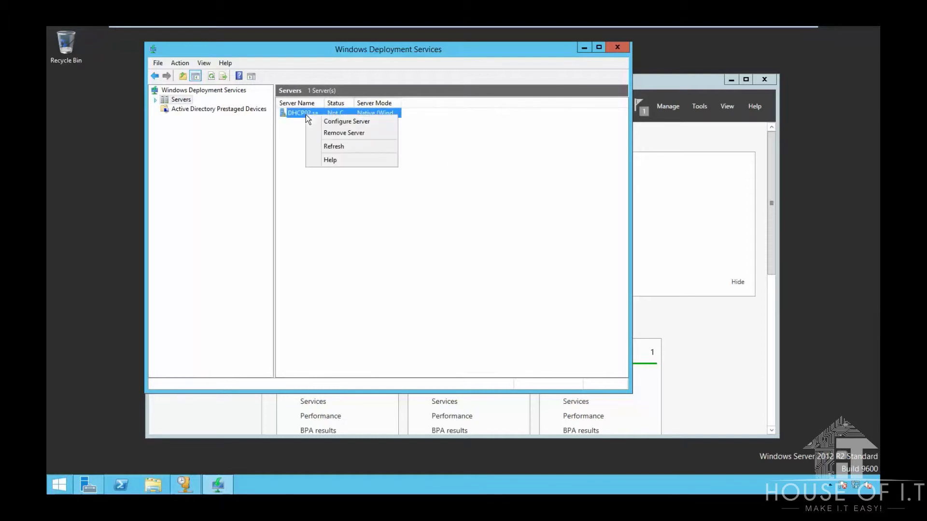
pyautogui.click(331, 122)
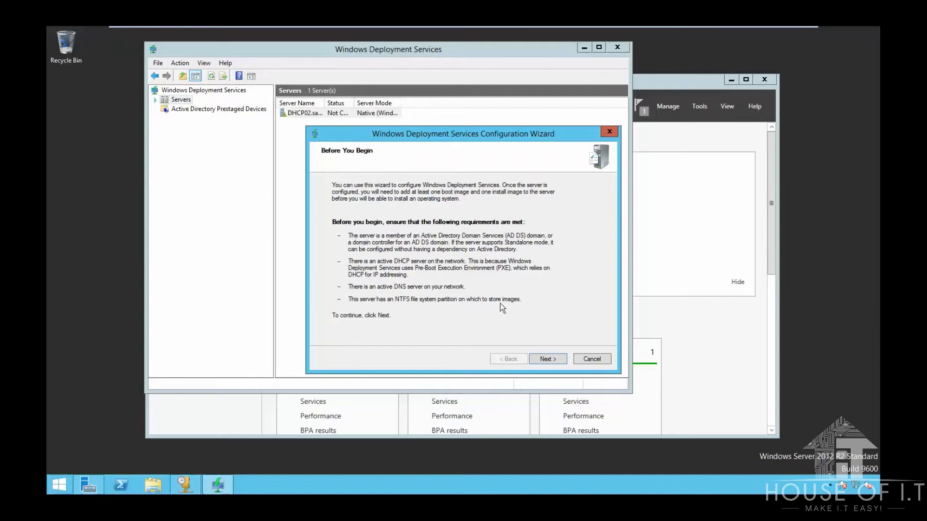
pyautogui.click(550, 360)
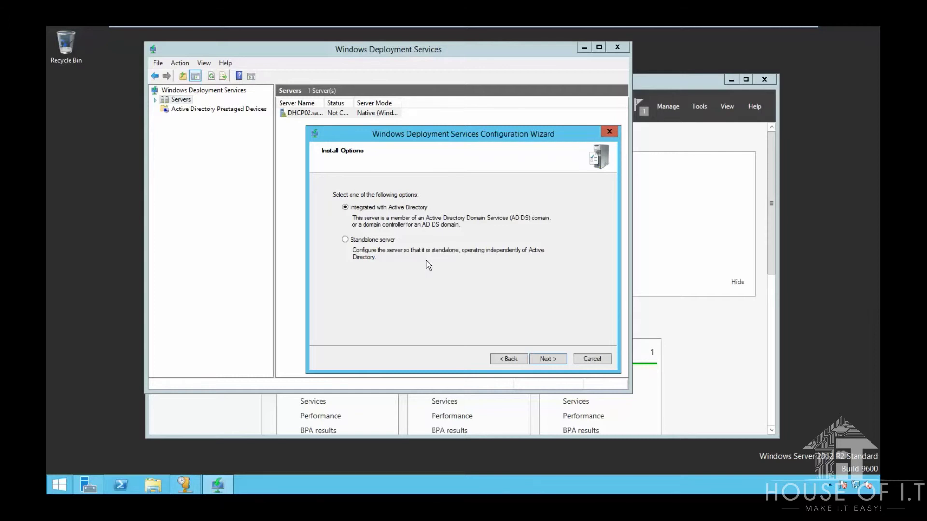
# Step: Keep AD integration and store installation files in a new Documents\WDS folder, accepting the system volume warning
pyautogui.click(548, 359)
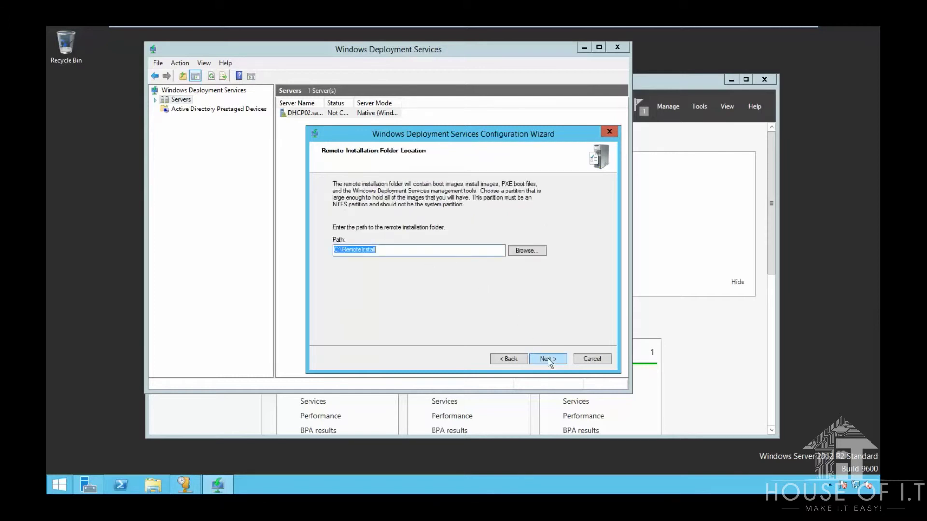
pyautogui.click(526, 251)
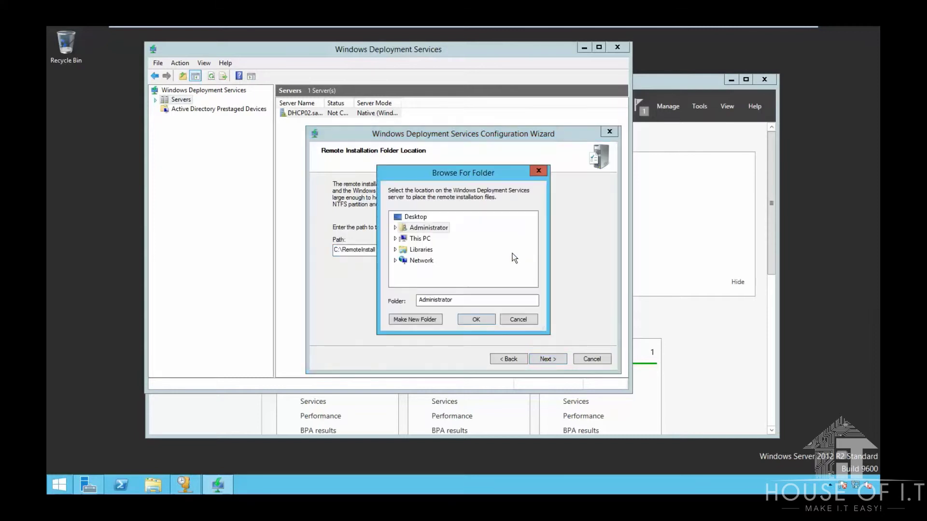
pyautogui.doubleClick(419, 239)
pyautogui.click(430, 261)
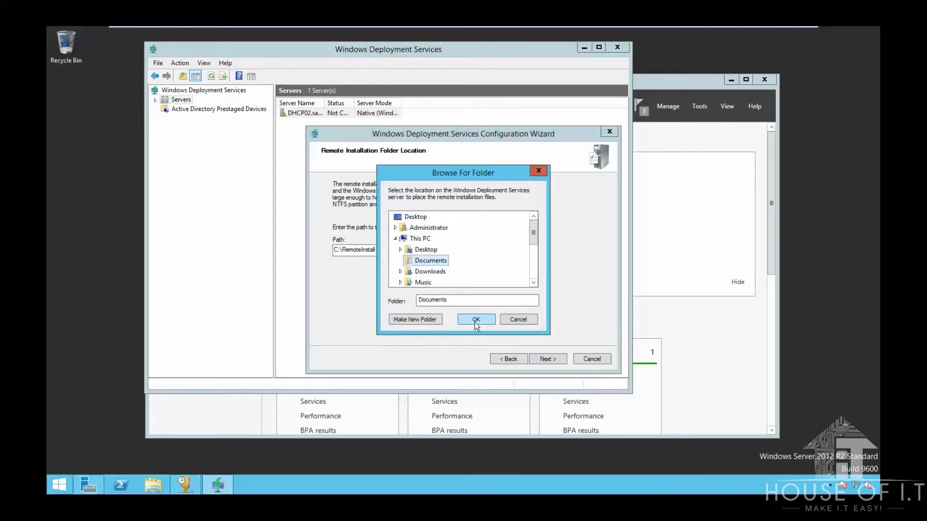
pyautogui.click(416, 319)
pyautogui.write('WDS')
pyautogui.click(469, 274)
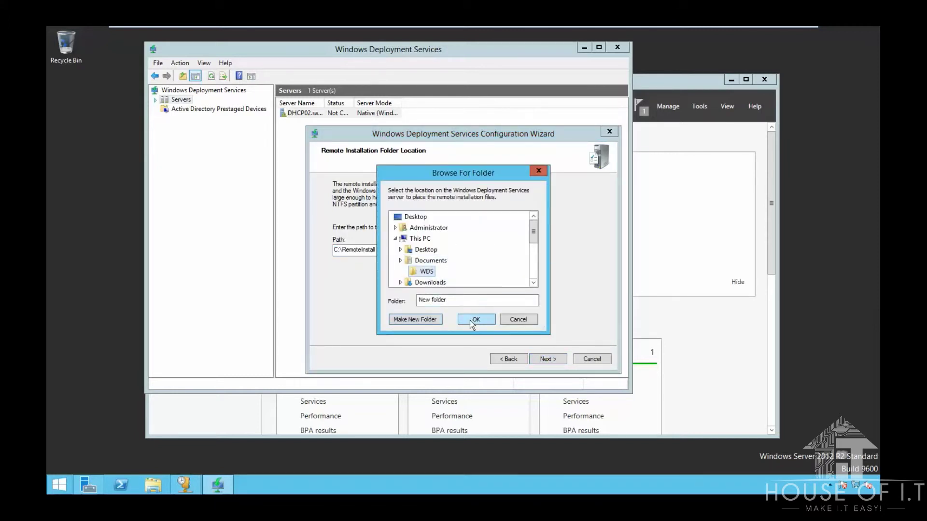
pyautogui.click(470, 320)
pyautogui.click(558, 363)
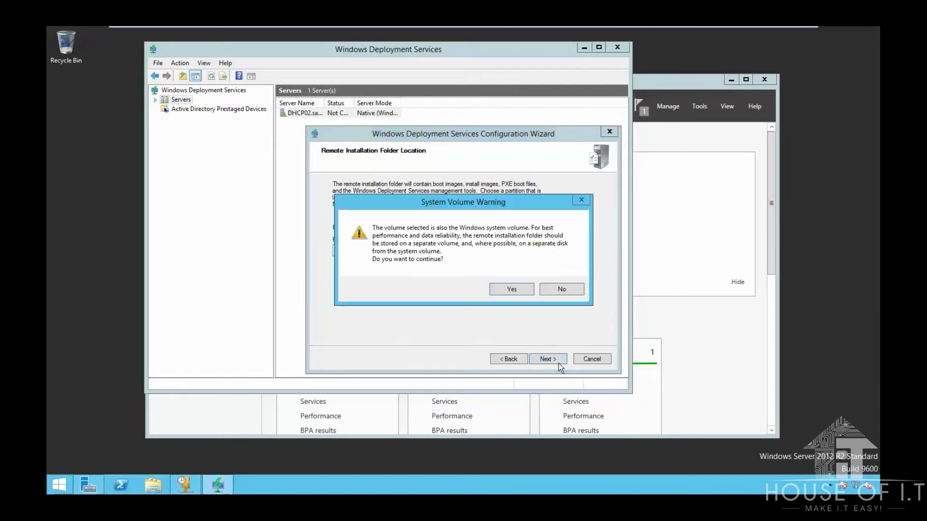
pyautogui.click(519, 293)
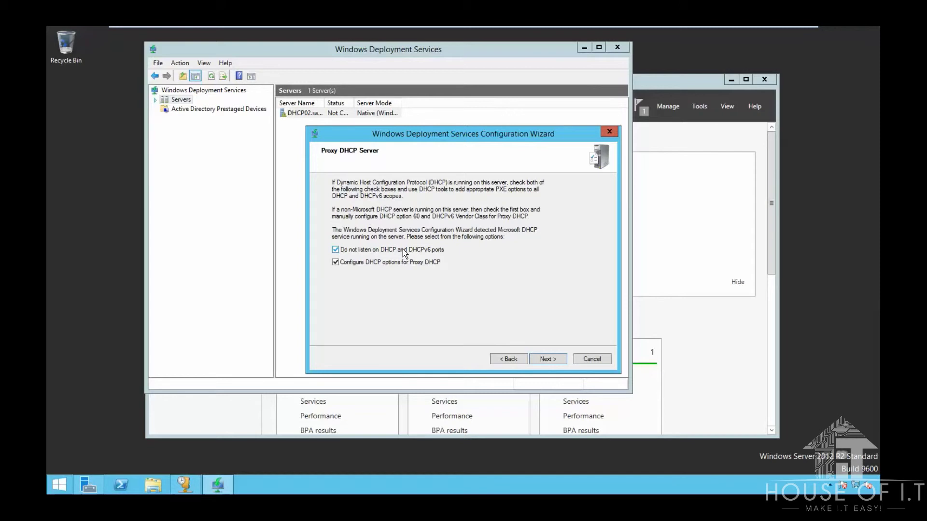
# Step: Keep both proxy DHCP options and have PXE respond to all known and unknown clients
pyautogui.click(547, 359)
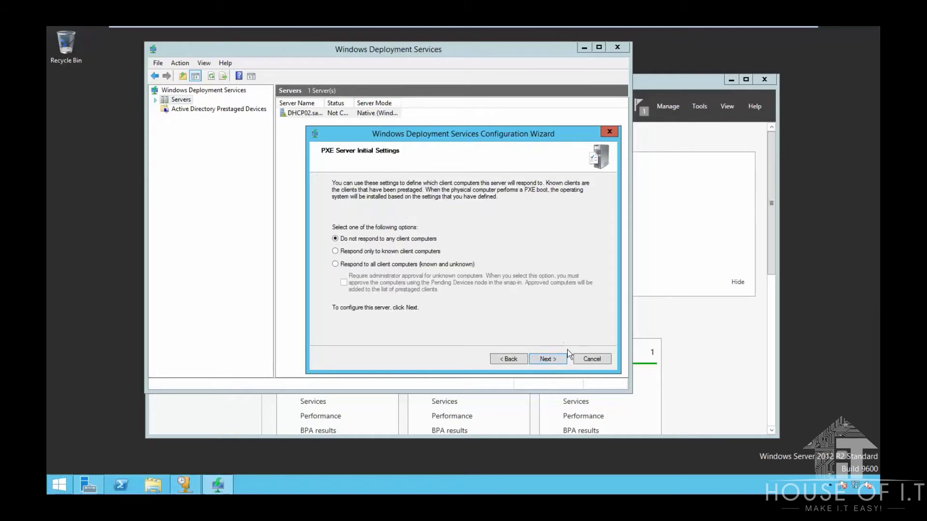
pyautogui.click(416, 251)
pyautogui.click(422, 264)
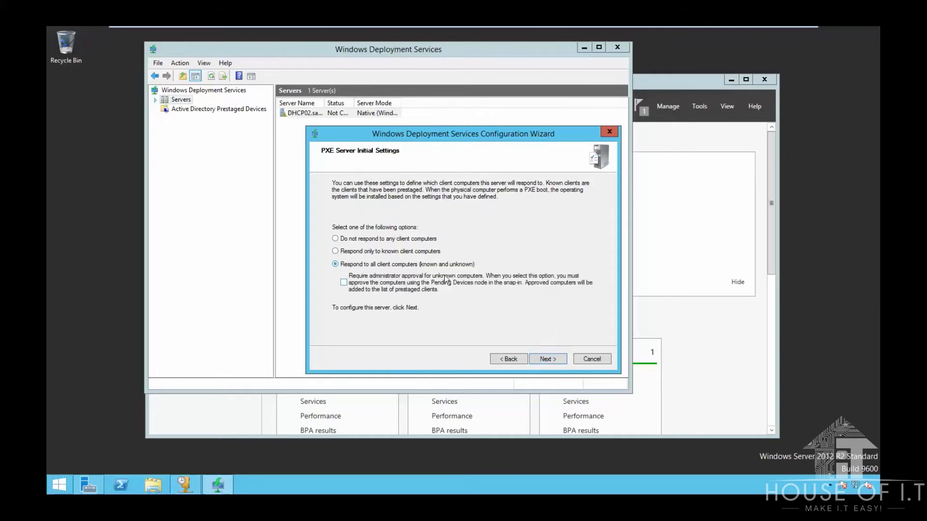
pyautogui.click(560, 363)
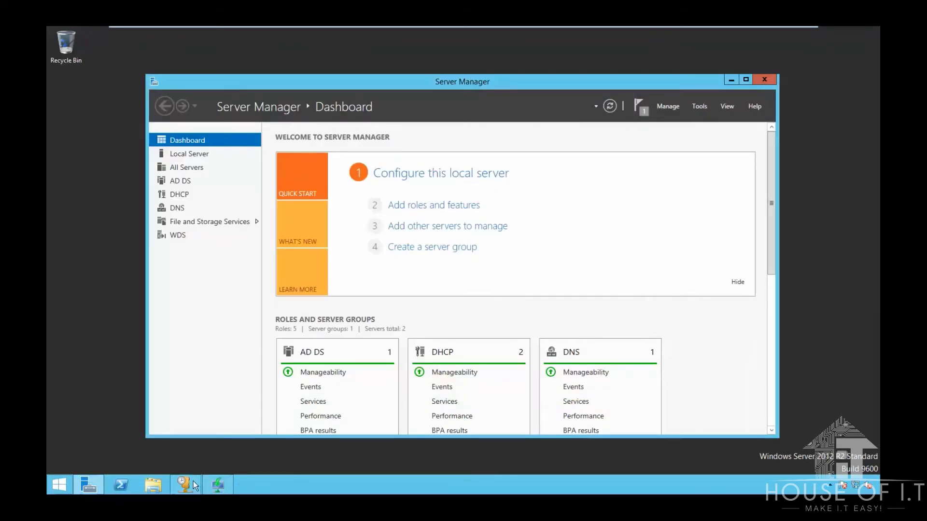
# Step: Reopen the DHCP console and inspect the 060 PXEClient entry under dhcp02's IPv4 server options
pyautogui.click(191, 489)
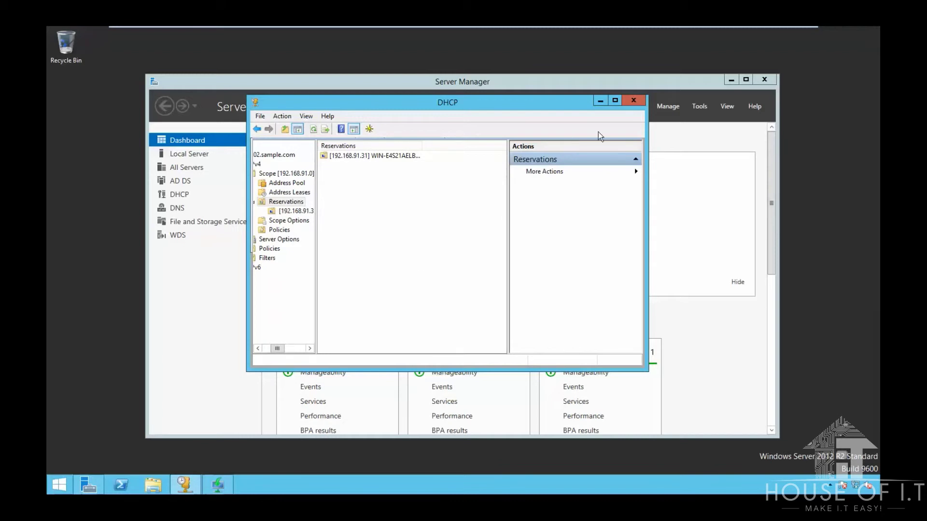
pyautogui.click(634, 108)
pyautogui.click(698, 108)
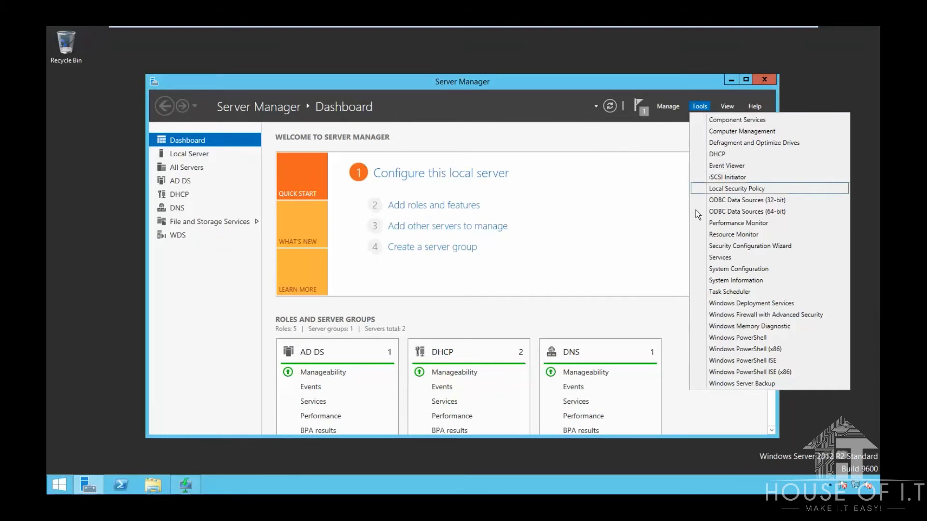
pyautogui.click(717, 154)
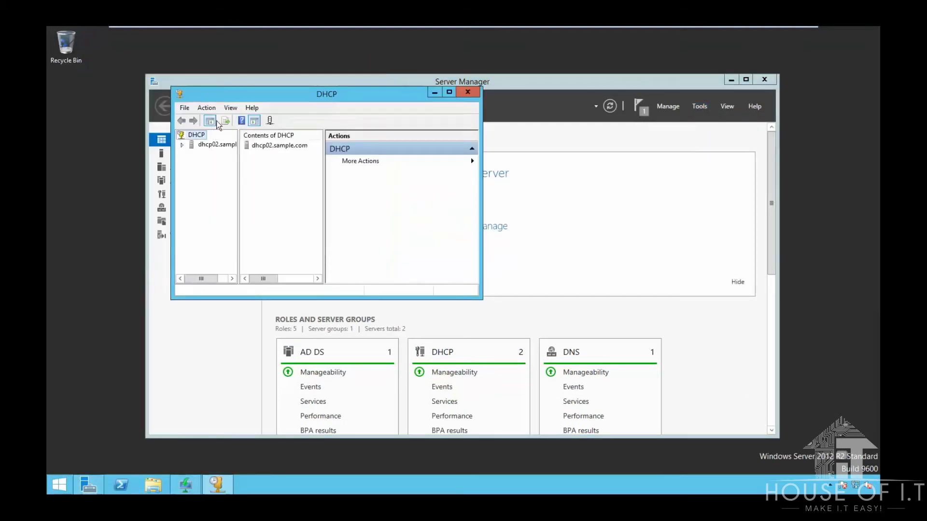
pyautogui.doubleClick(200, 145)
pyautogui.click(191, 154)
pyautogui.click(226, 172)
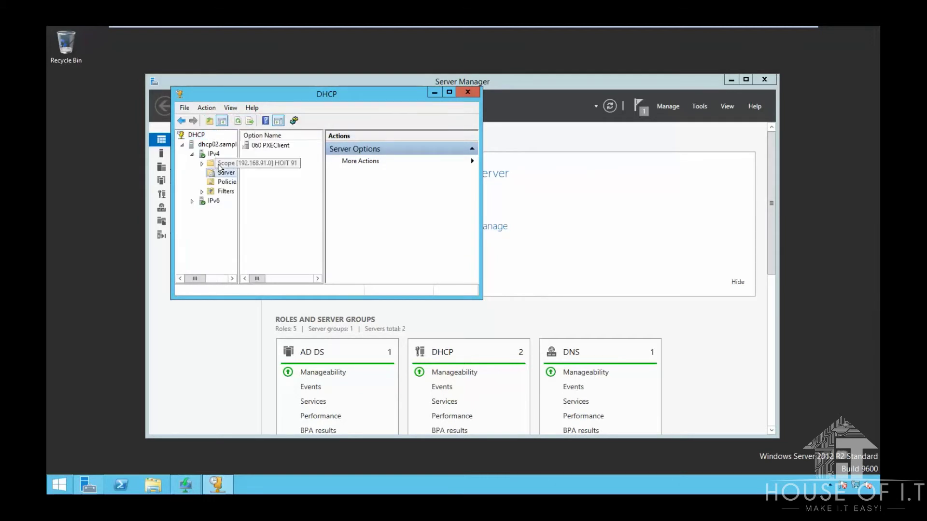
pyautogui.doubleClick(268, 146)
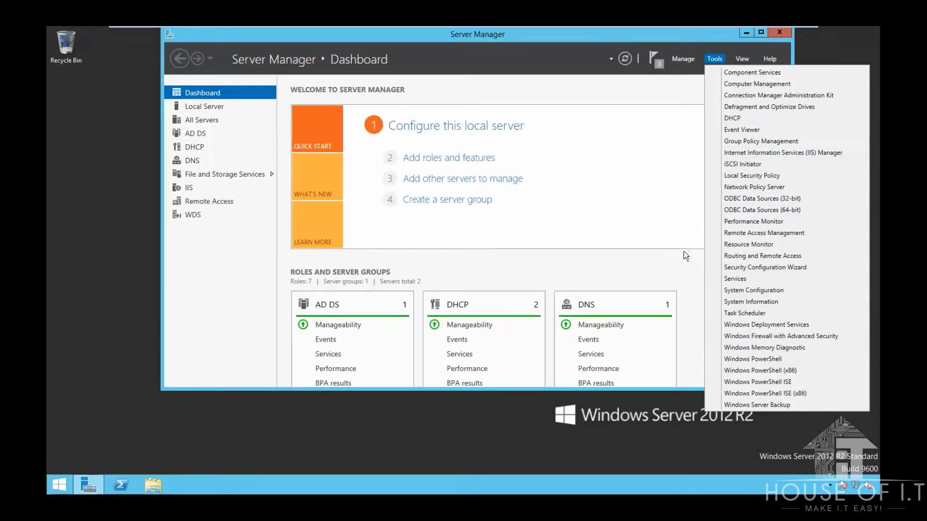
# Step: Add DHCP Relay Agent as a new routing protocol under IPv4 General in Routing and Remote Access
pyautogui.click(726, 255)
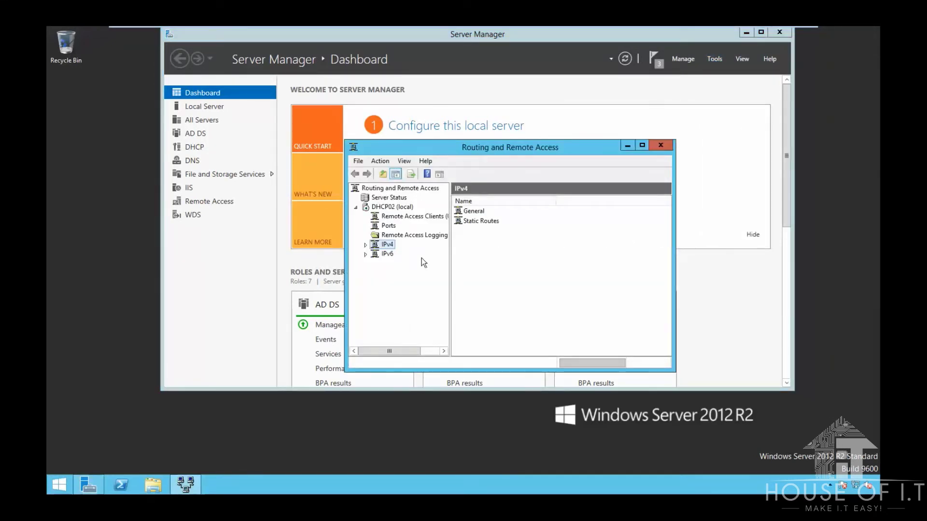
pyautogui.doubleClick(386, 245)
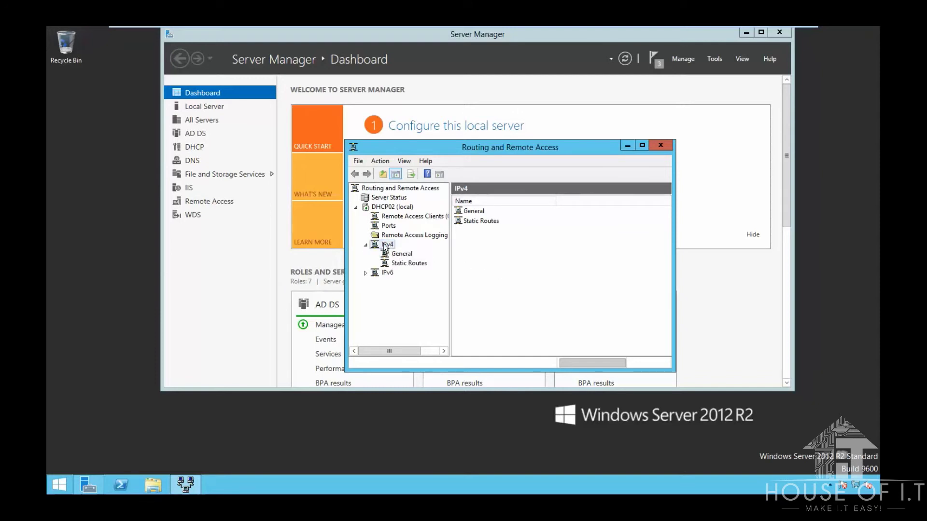
pyautogui.rightClick(395, 257)
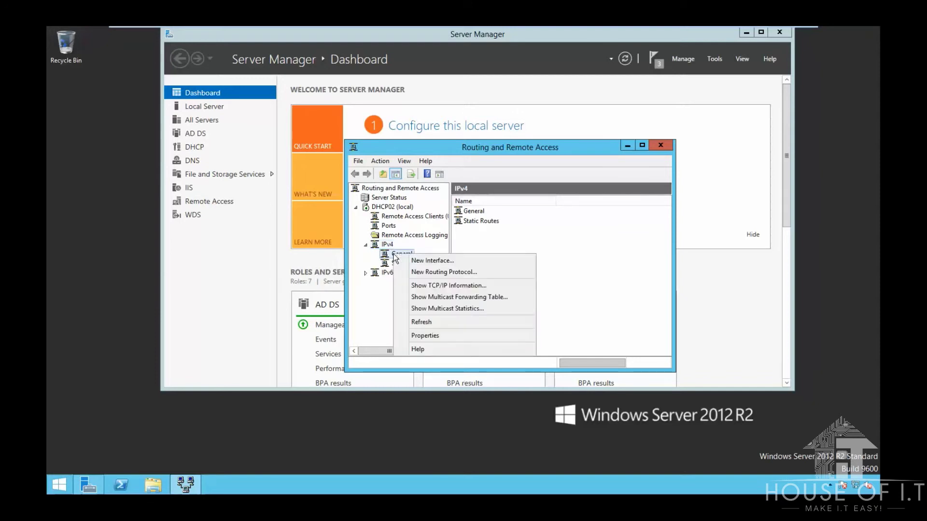
pyautogui.click(424, 272)
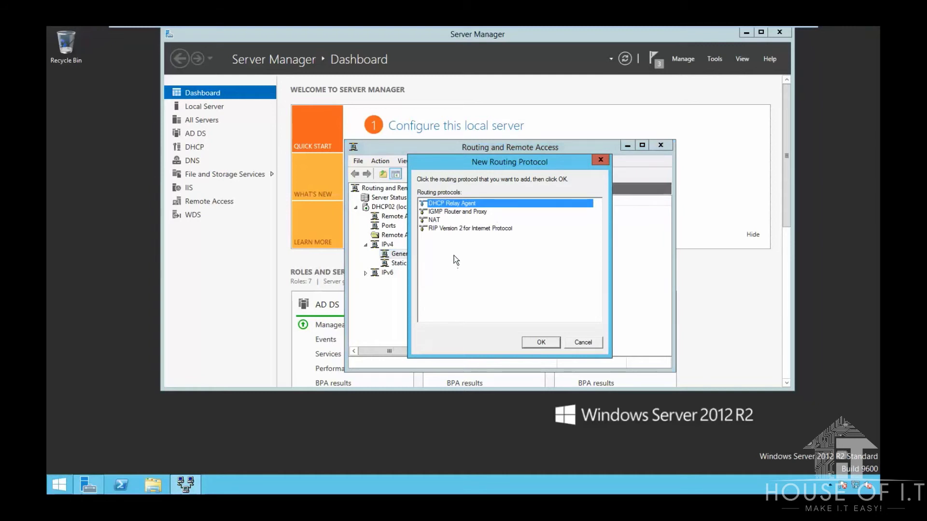
pyautogui.click(541, 342)
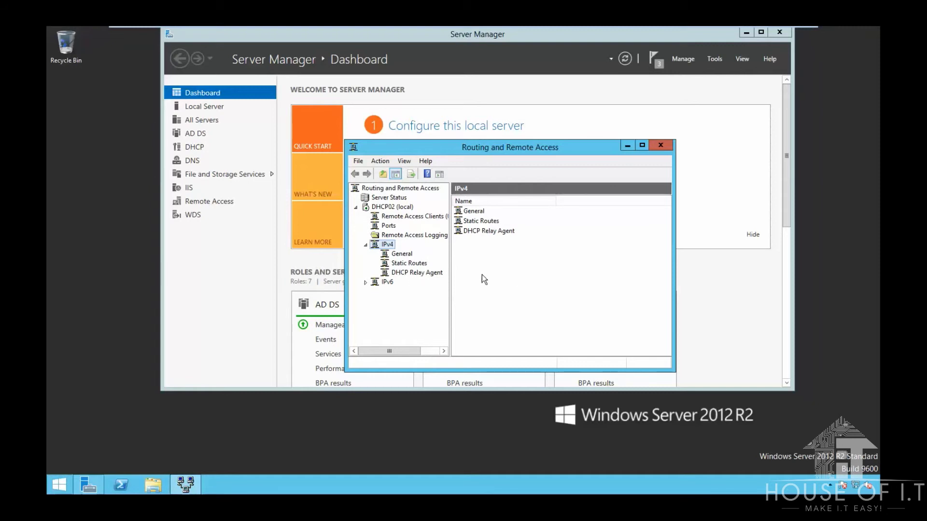
# Step: Open the DHCP Relay Agent properties and enter 192.168.91.10 as the relay server address
pyautogui.rightClick(427, 279)
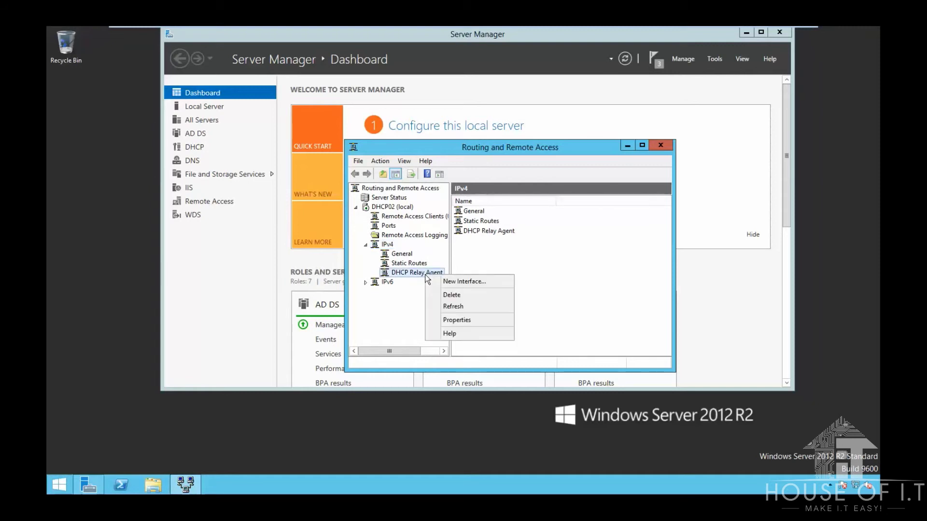
pyautogui.click(462, 307)
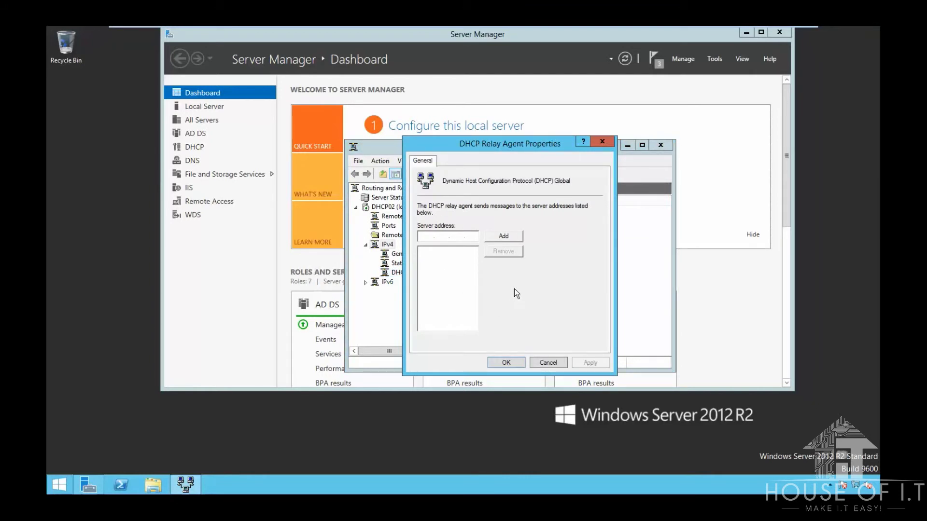
pyautogui.write('192.168.91.15')
pyautogui.press('BackSpace')
pyautogui.press('BackSpace')
pyautogui.write('10')
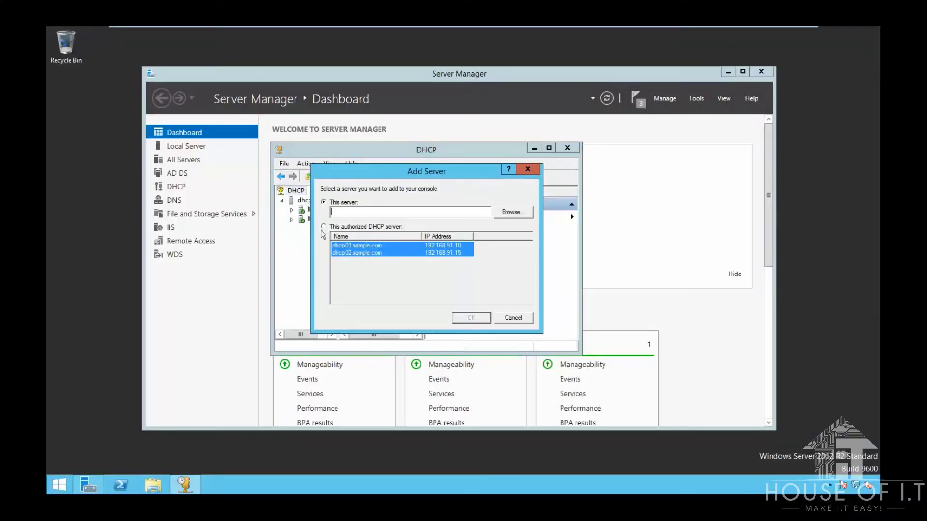
# Step: Add authorized server dhcp01.sample.com to the DHCP console and expand the server trees
pyautogui.click(329, 226)
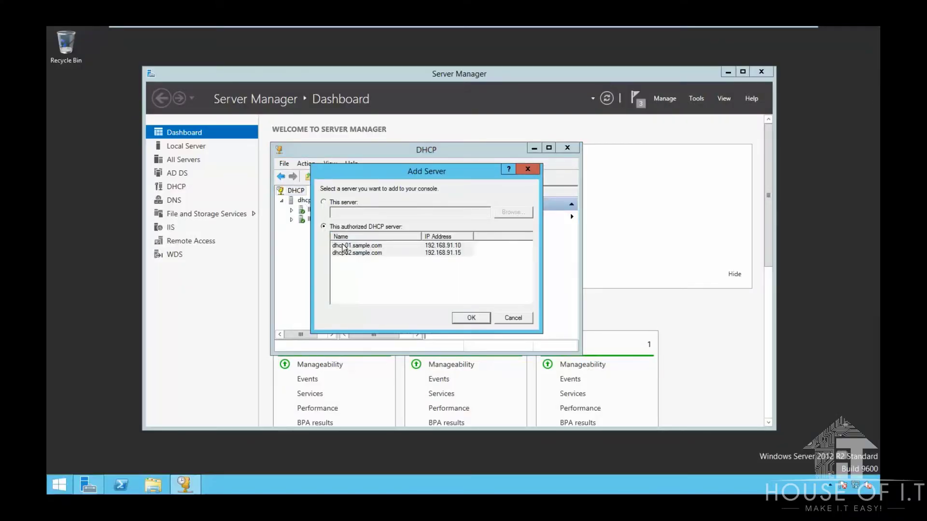
pyautogui.click(349, 246)
pyautogui.click(463, 316)
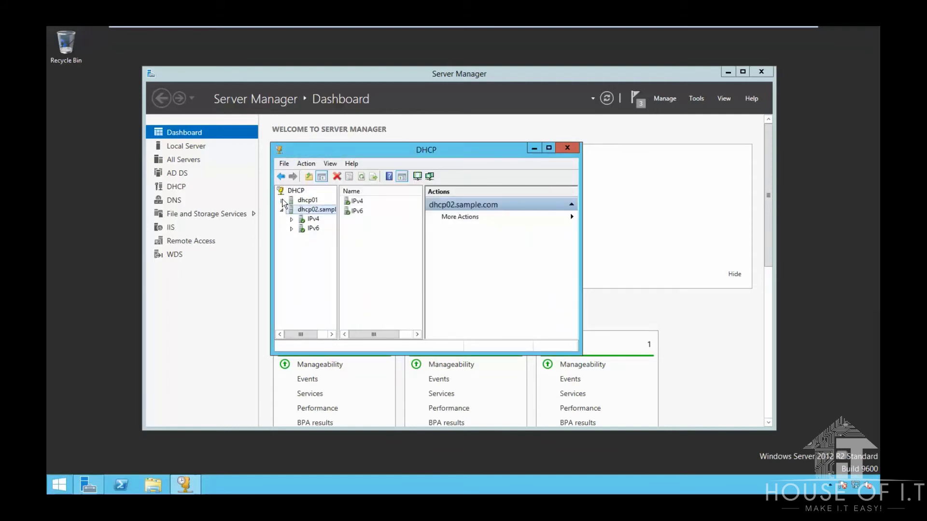
pyautogui.click(282, 200)
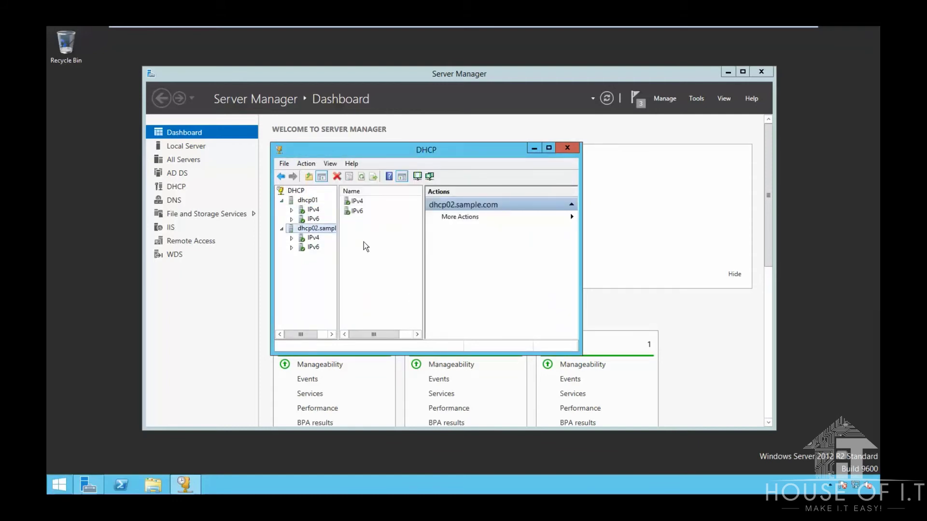
pyautogui.click(292, 238)
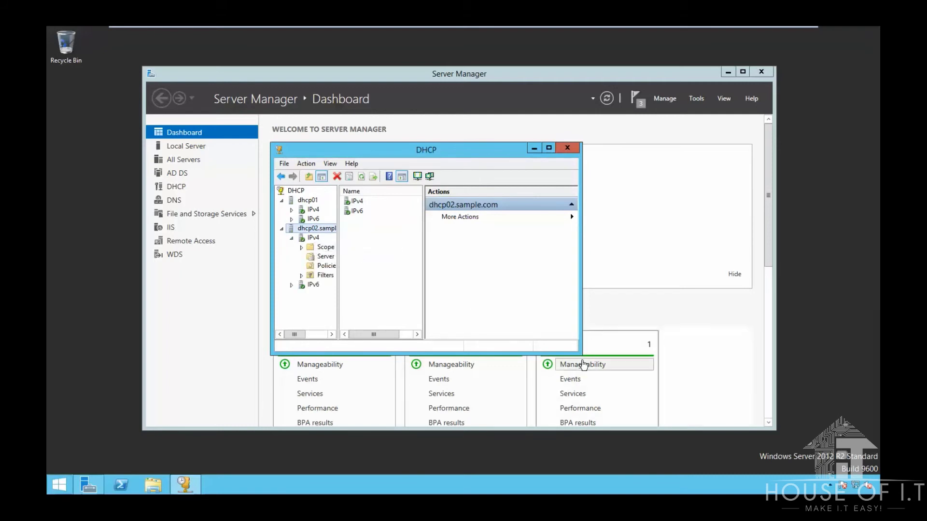
# Step: Enlarge the console, widen the tree pane, and bring up the 192.168.91.0 scope's actions
pyautogui.moveTo(583, 355); pyautogui.dragTo(678, 396)
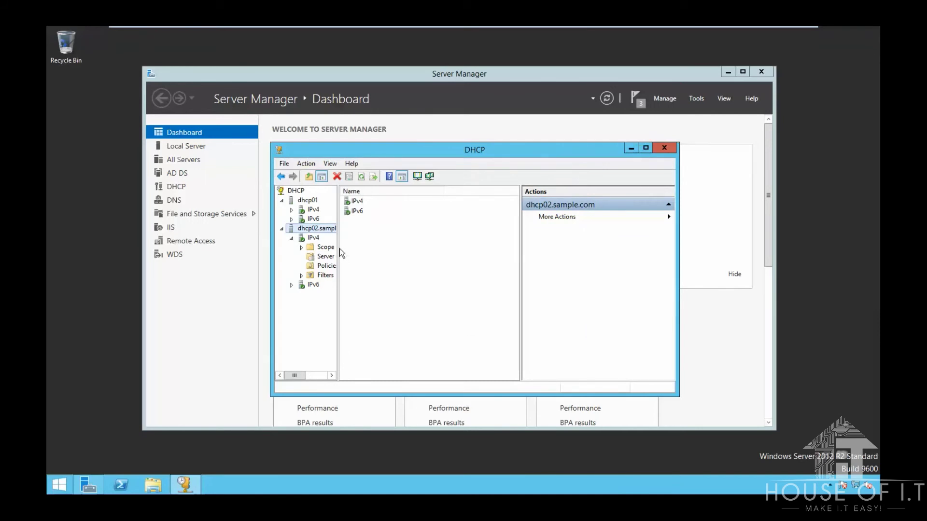
pyautogui.moveTo(338, 244); pyautogui.dragTo(375, 246)
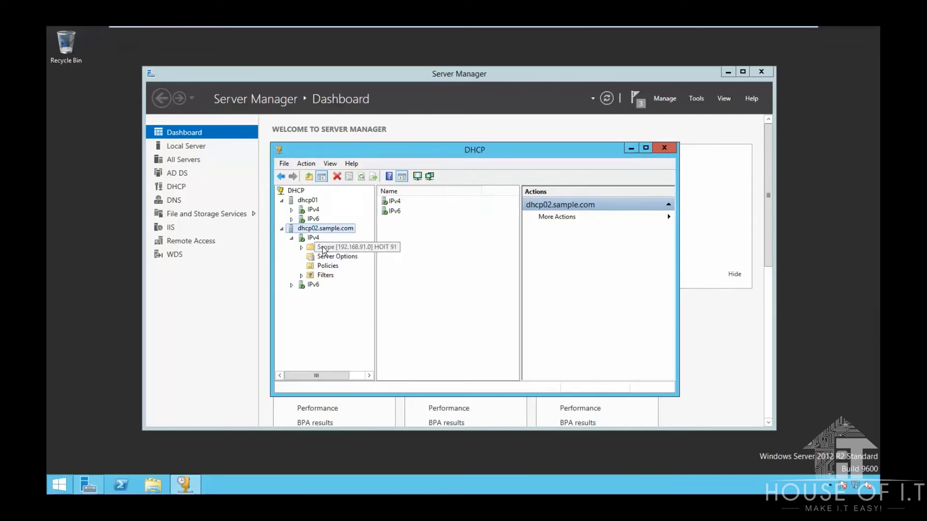
pyautogui.rightClick(315, 248)
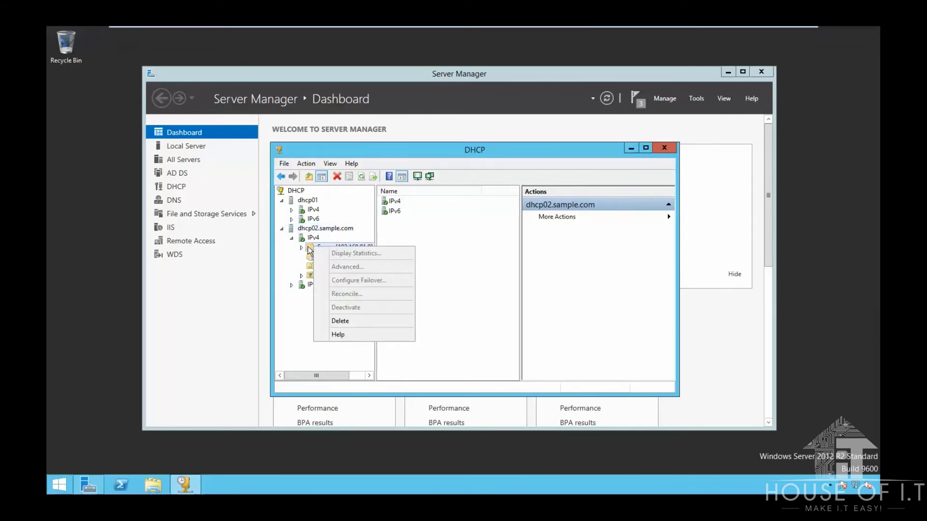
pyautogui.click(315, 248)
pyautogui.rightClick(323, 255)
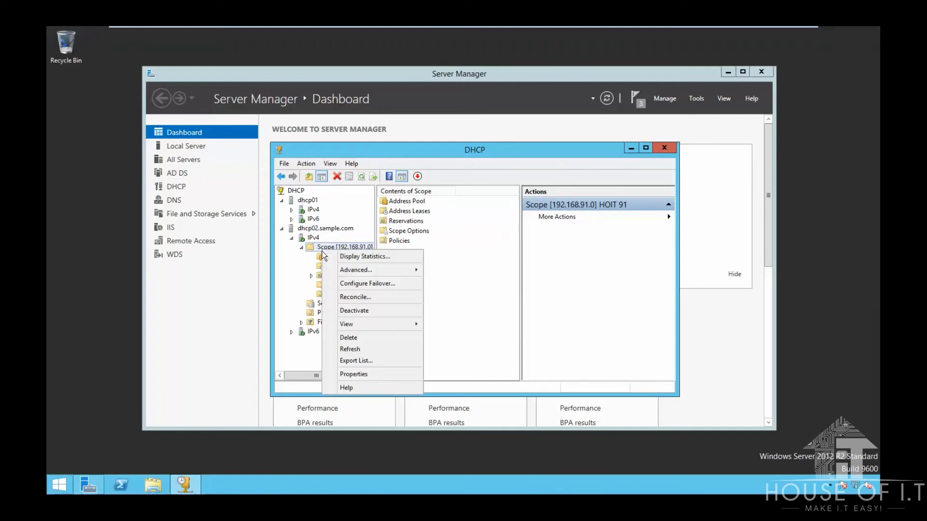
# Step: Start Configure Failover for scope 192.168.91.0 and choose dhcp01 as the partner server
pyautogui.click(375, 289)
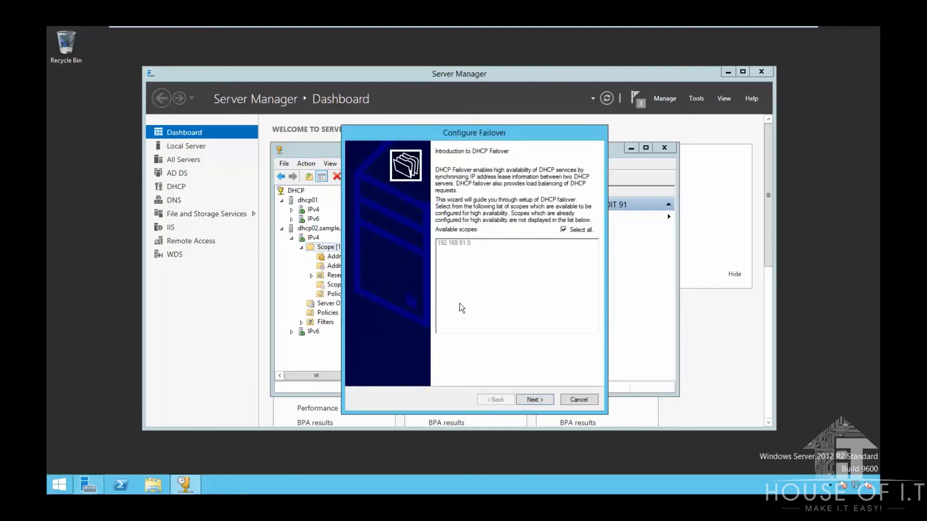
pyautogui.click(536, 401)
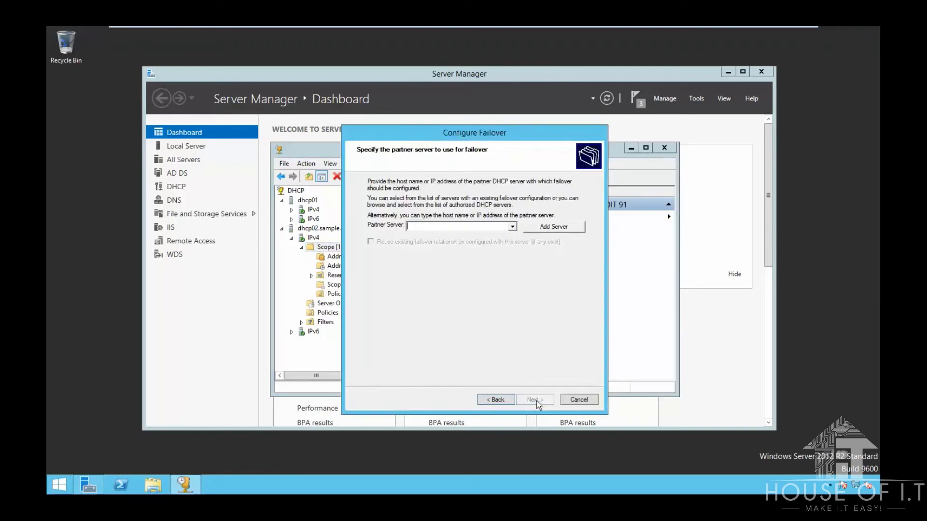
pyautogui.click(513, 227)
pyautogui.click(539, 228)
pyautogui.click(549, 228)
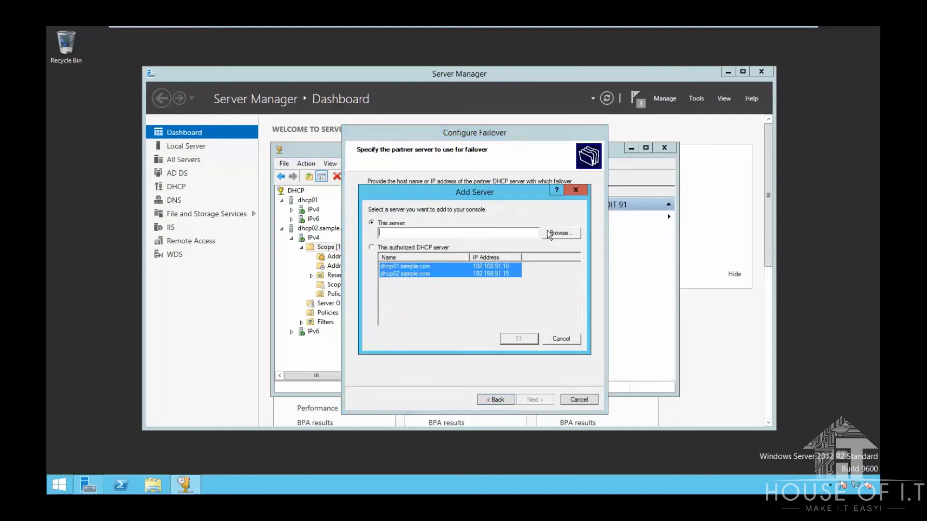
pyautogui.click(372, 248)
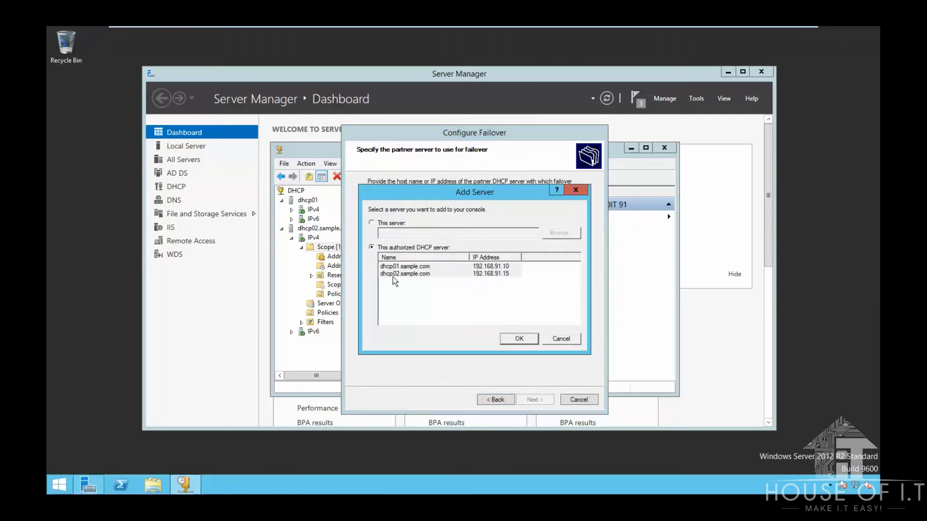
pyautogui.click(518, 338)
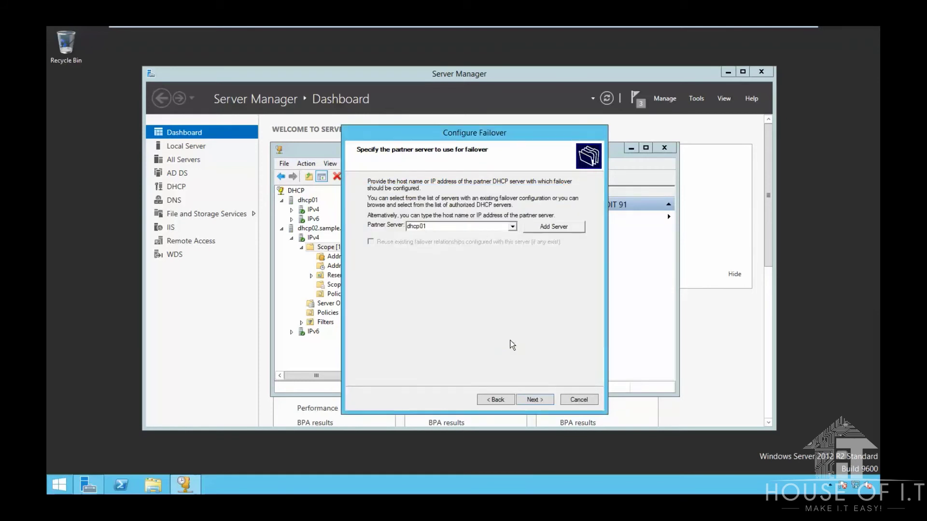
pyautogui.click(534, 400)
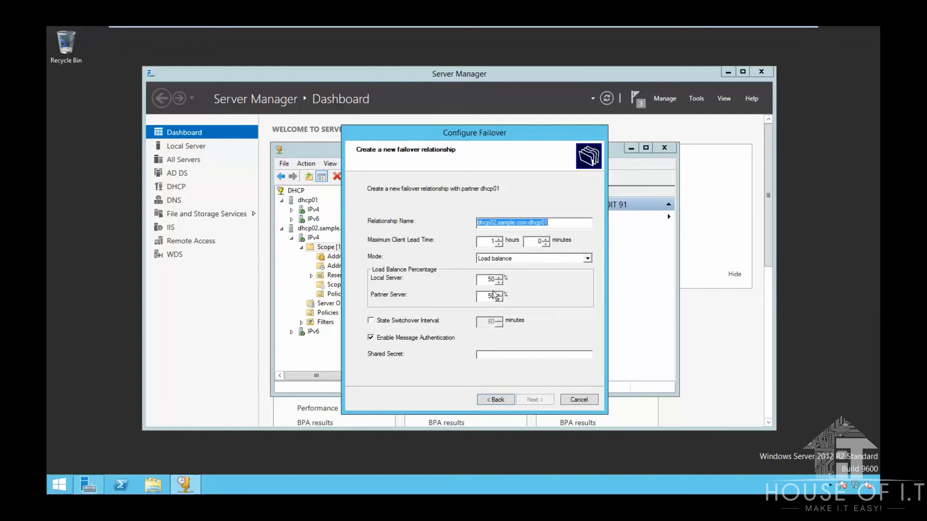
# Step: Set the relationship to Hot standby with 10% reserved and finish creating it
pyautogui.click(528, 258)
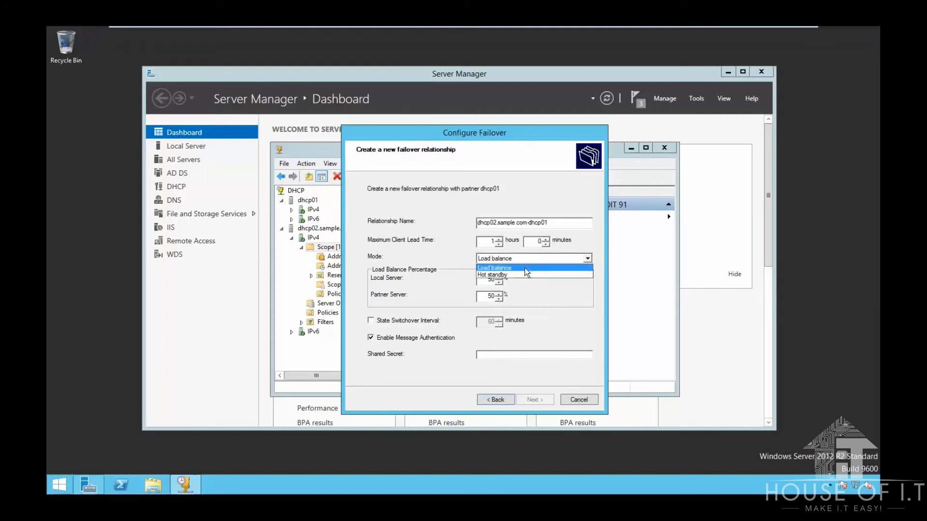
pyautogui.click(525, 268)
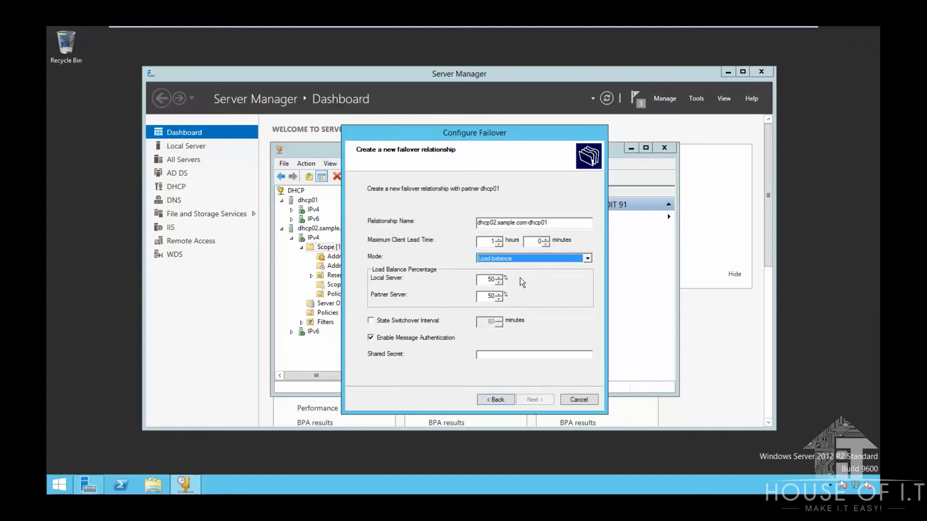
pyautogui.press('Tab')
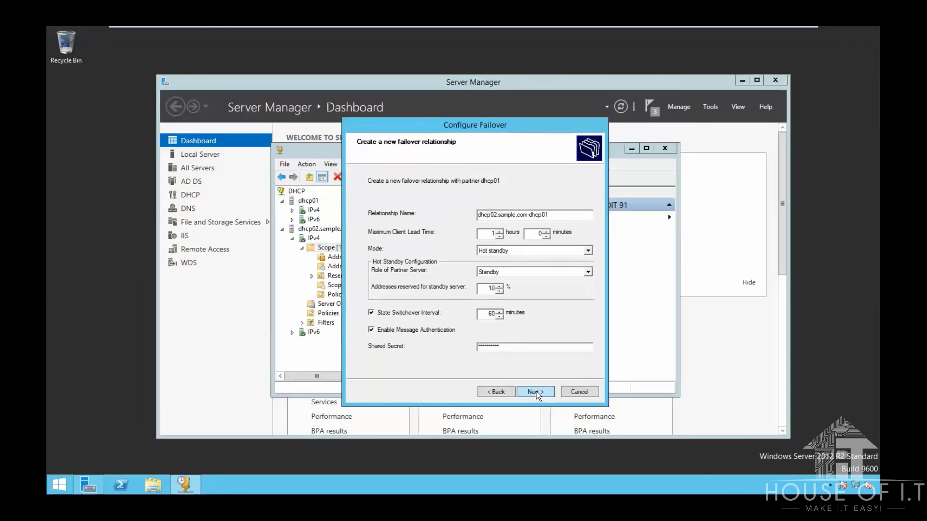
pyautogui.click(536, 392)
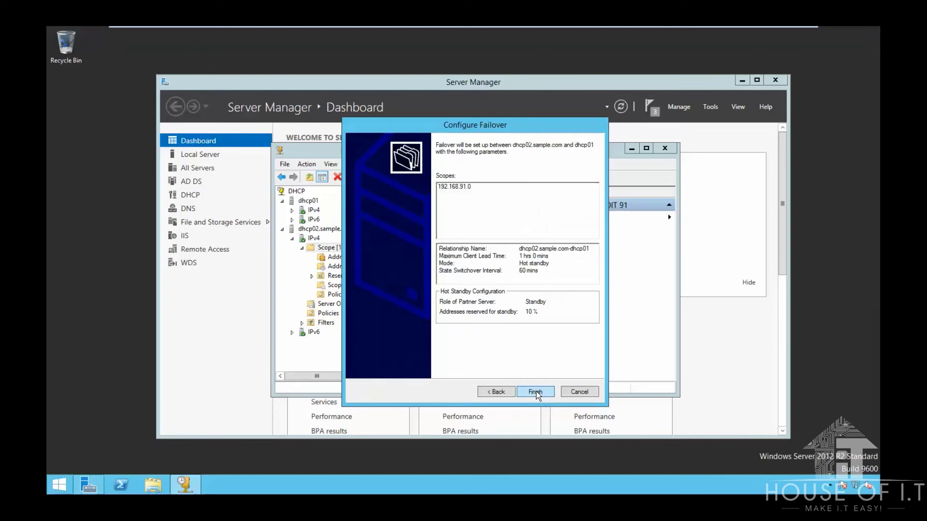
pyautogui.click(535, 392)
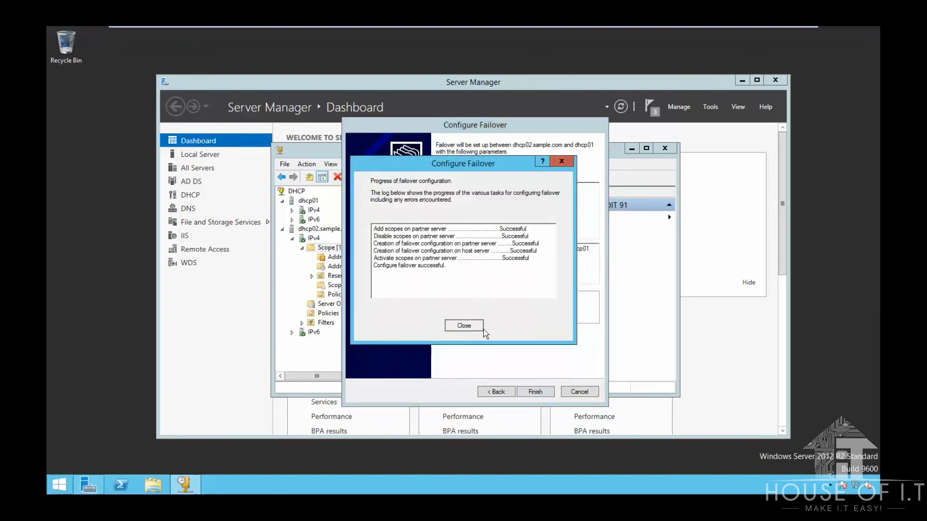
pyautogui.click(483, 329)
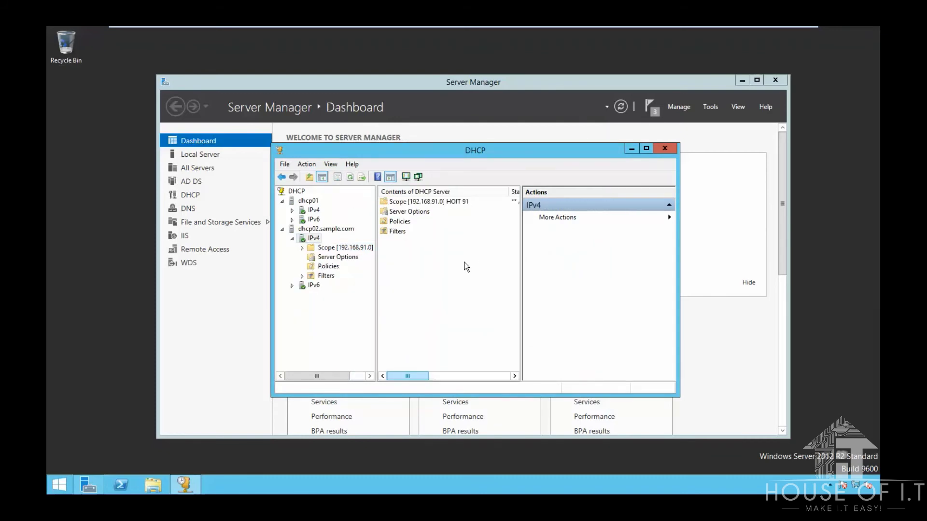
# Step: Delete the dhcp02.sample.com-dhcp01 relationship from the Failover tab of the IPv4 server properties
pyautogui.rightClick(305, 238)
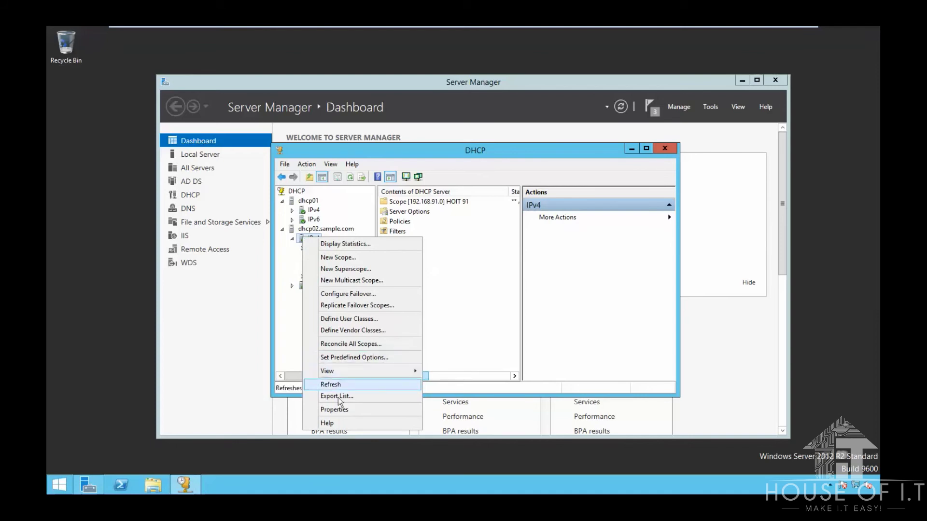
pyautogui.click(335, 412)
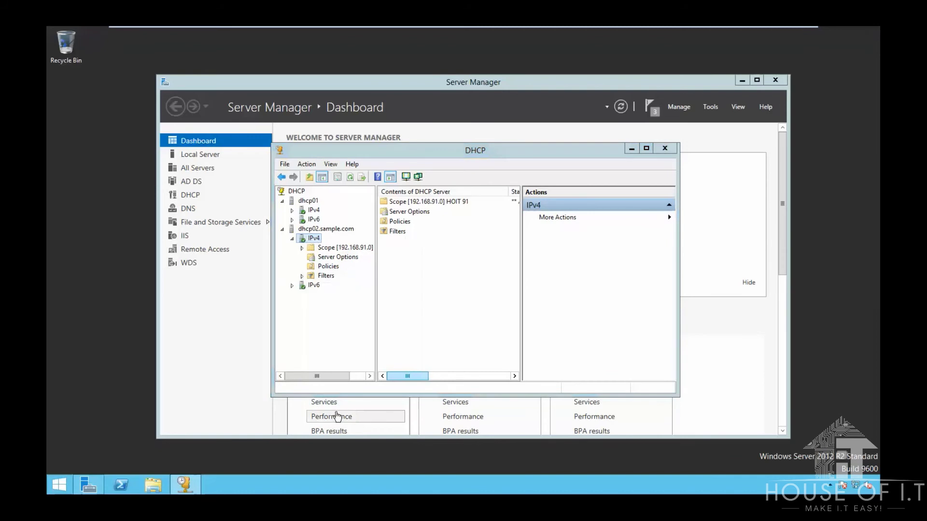
pyautogui.click(446, 152)
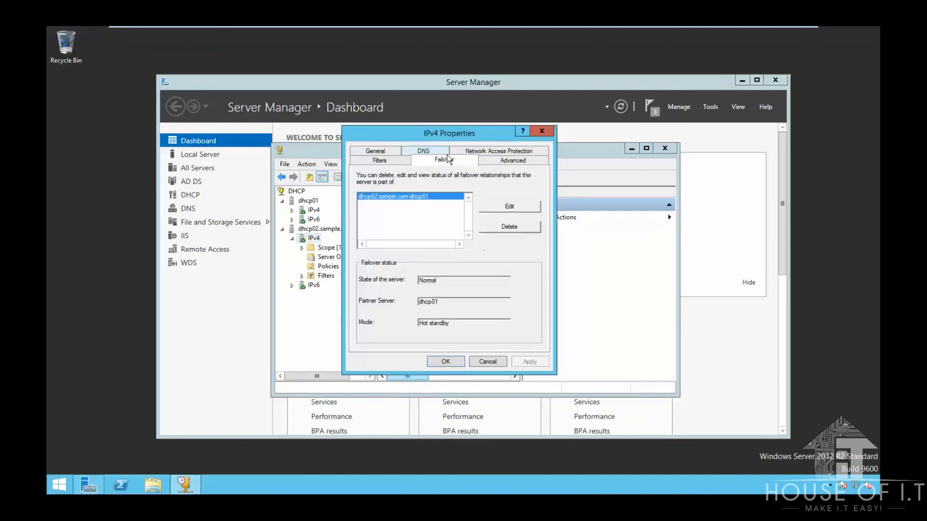
pyautogui.click(512, 229)
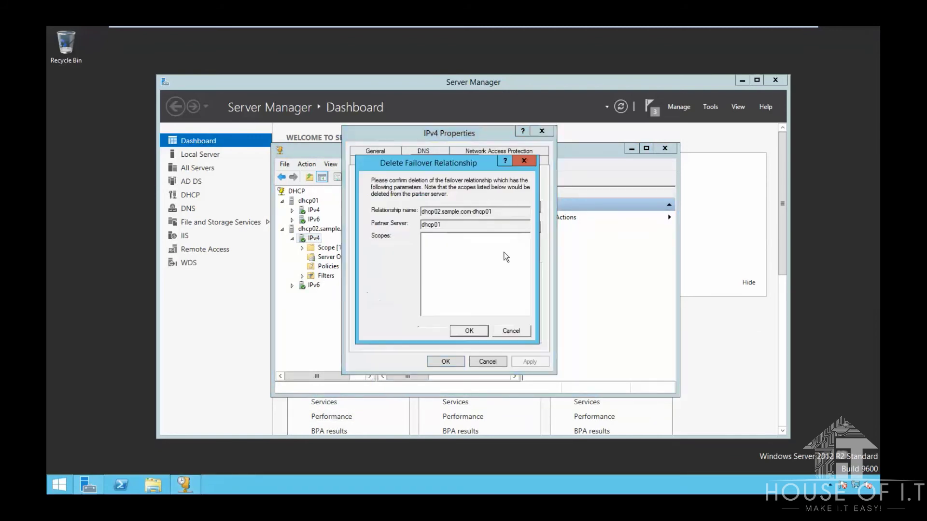
pyautogui.click(483, 332)
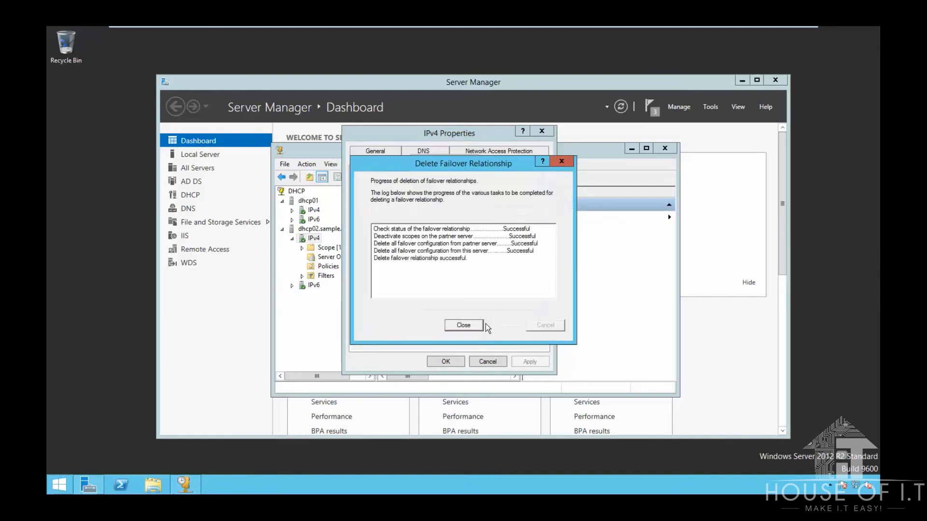
pyautogui.click(466, 325)
pyautogui.click(450, 363)
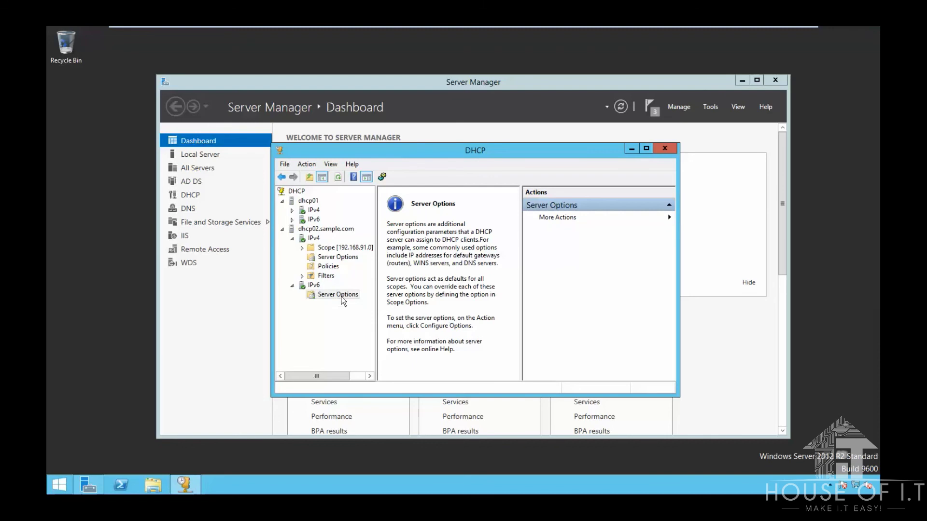
# Step: Enable option 00023 DNS Recursive Name Server IPv6 Address and add 2002::12AB as its address
pyautogui.rightClick(342, 297)
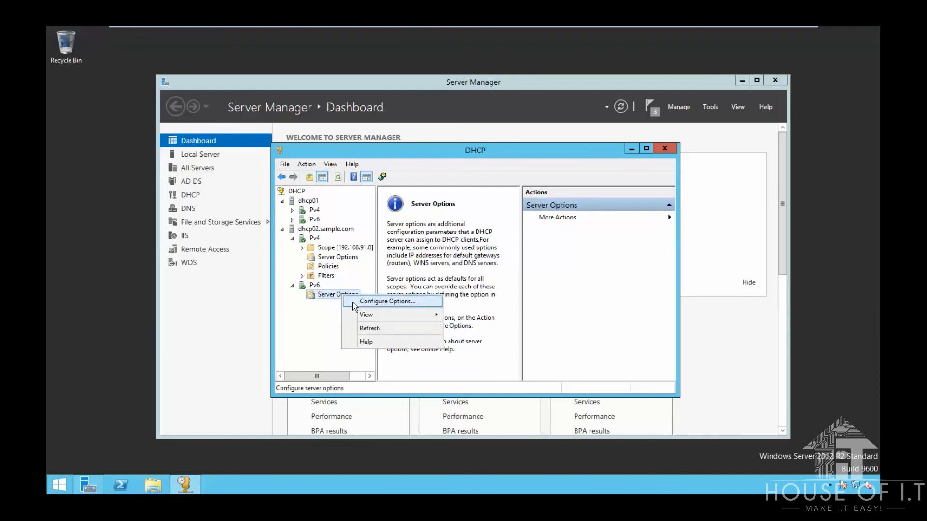
pyautogui.click(354, 302)
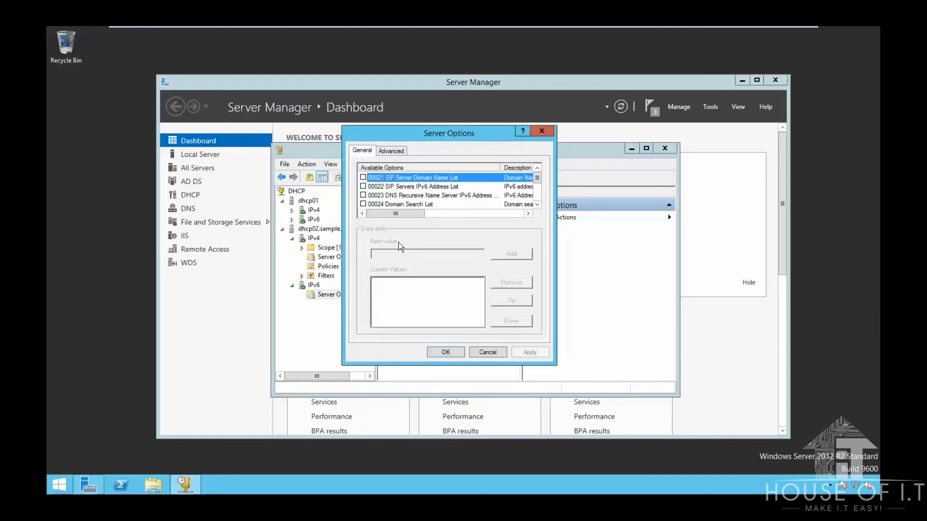
pyautogui.click(363, 195)
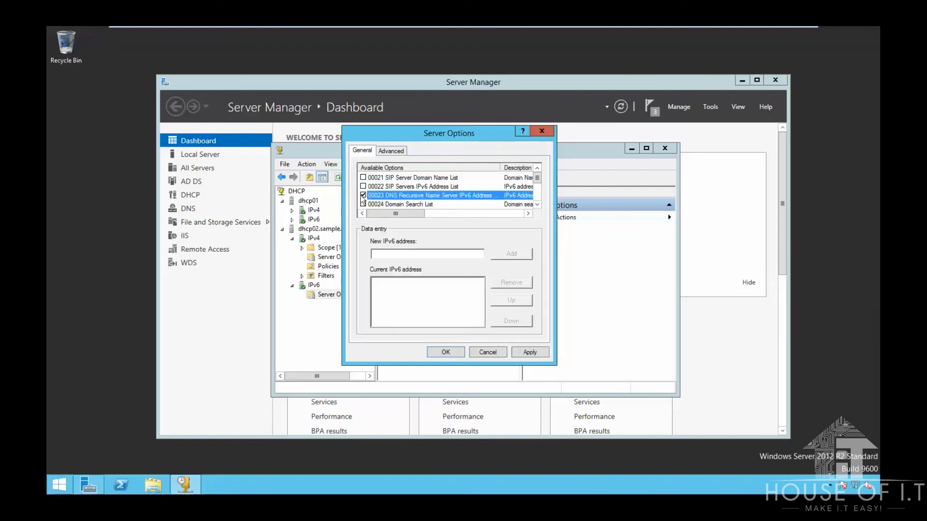
pyautogui.click(407, 254)
pyautogui.write('2002')
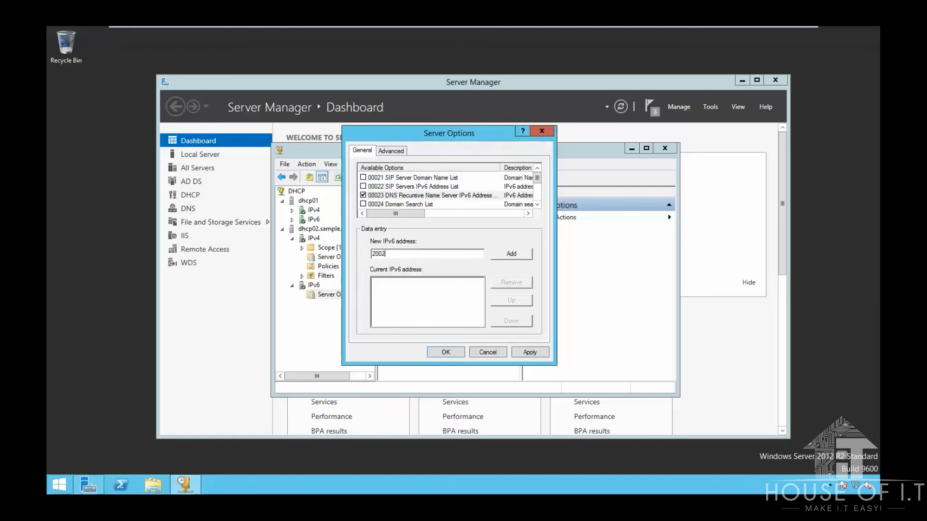
pyautogui.write('::1234')
pyautogui.press('BackSpace')
pyautogui.press('BackSpace')
pyautogui.press('BackSpace')
pyautogui.write('2AB')
pyautogui.click(502, 256)
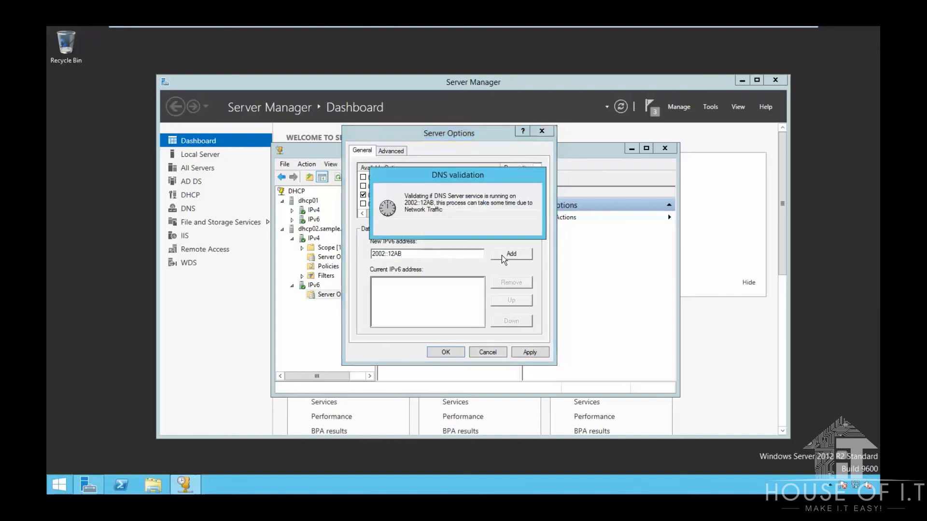